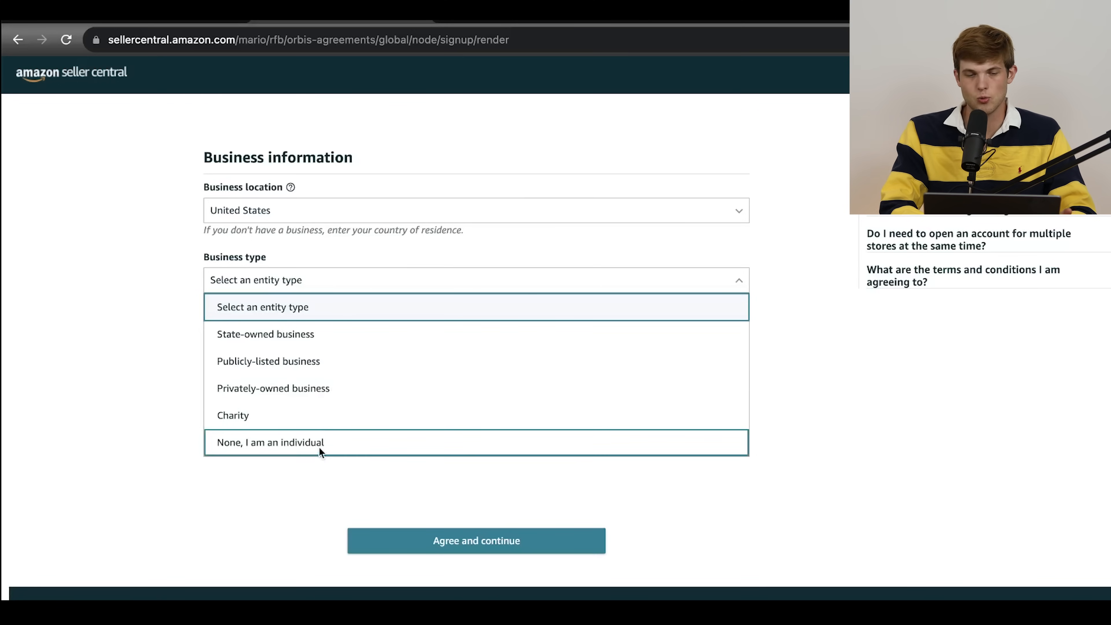
Step: Set the business type to Privately-owned business and enter Santrel Media LLC as the registered business name
left_click(344, 392)
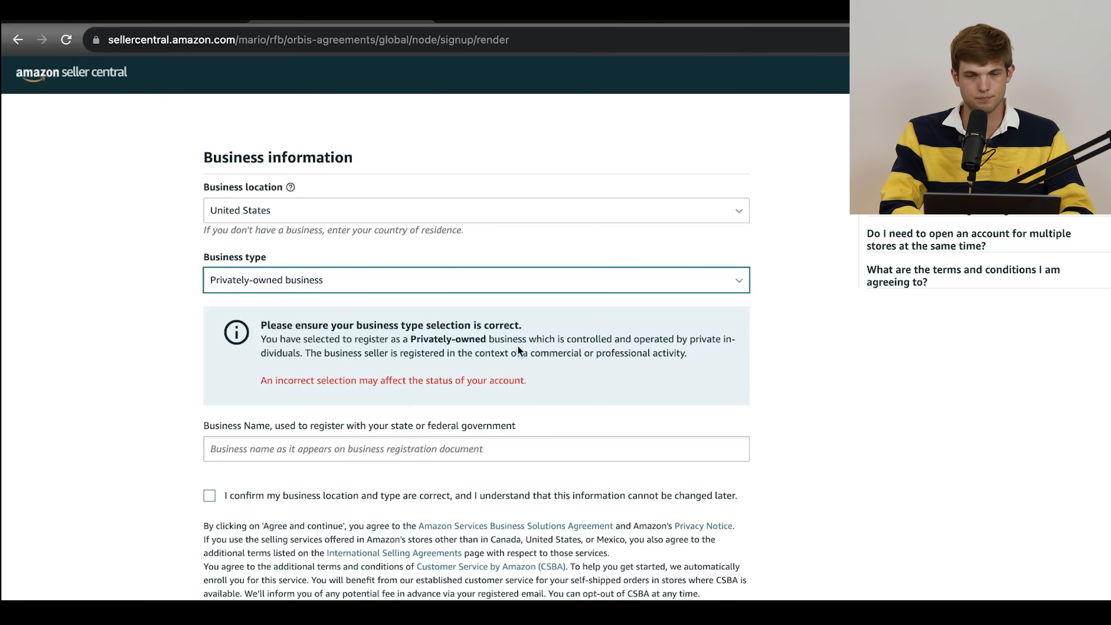
left_click(487, 327)
left_click_drag(487, 328, 588, 340)
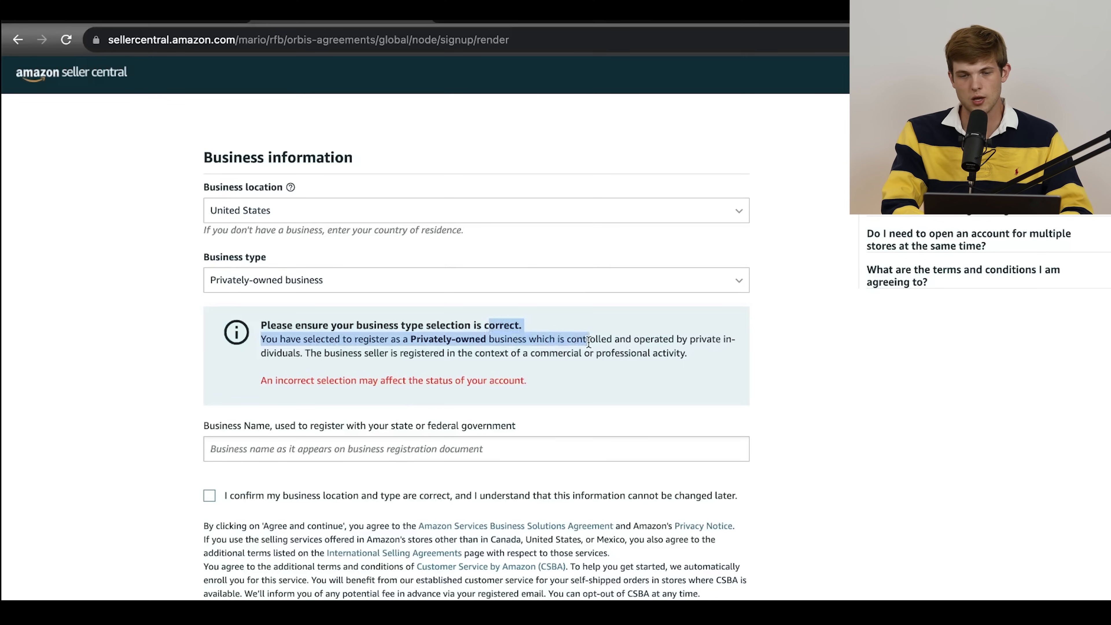
left_click(518, 448)
scroll(518, 431, "down", 1)
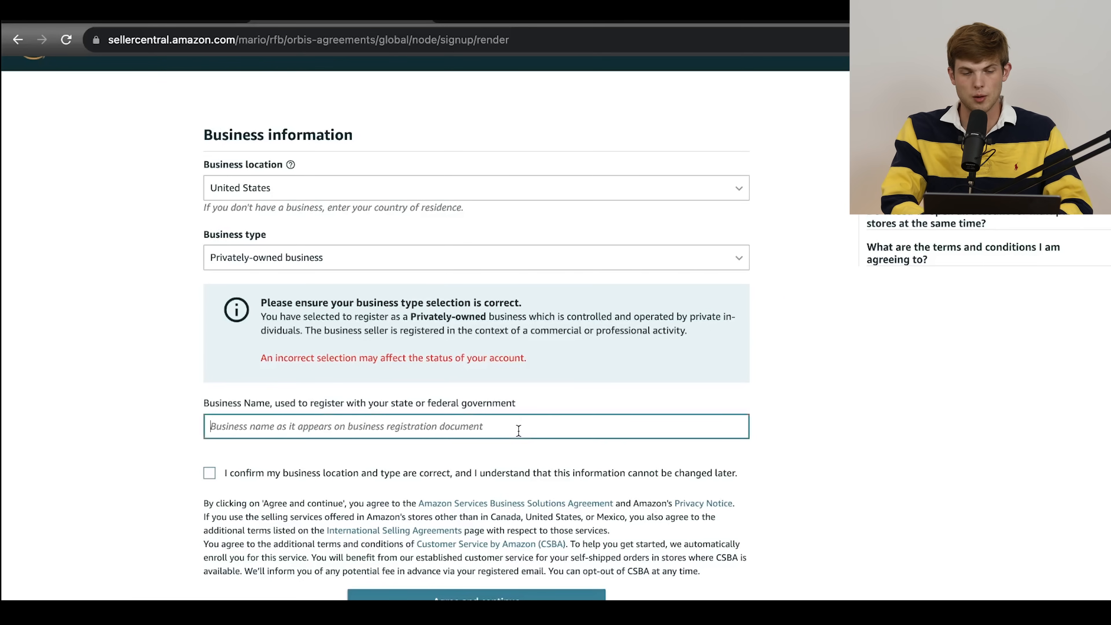
type("Santrel ")
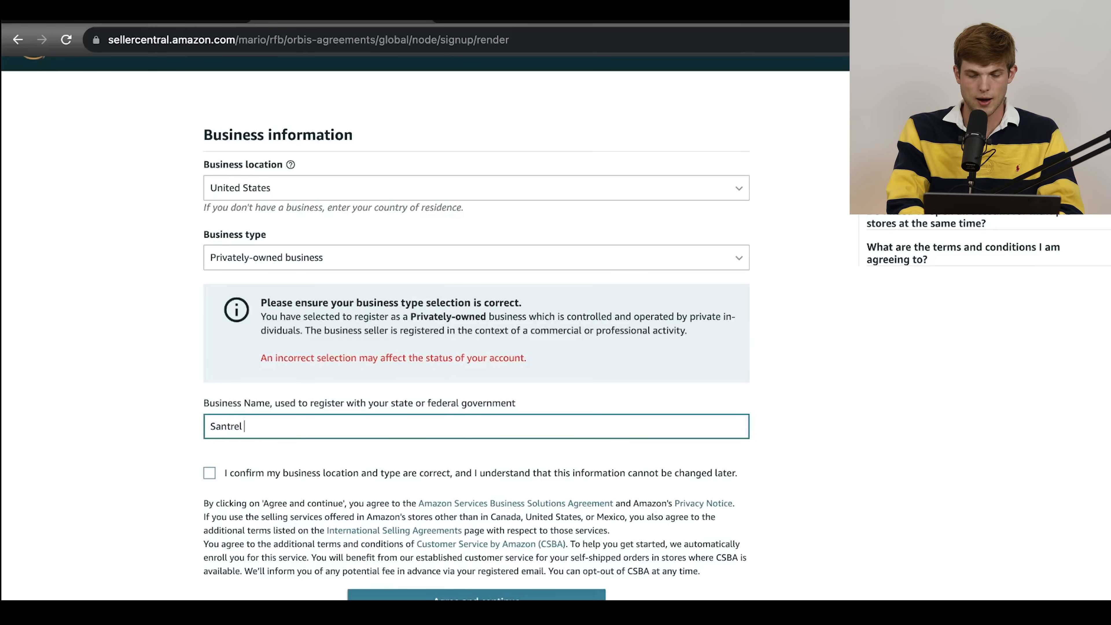
type("Media LLC")
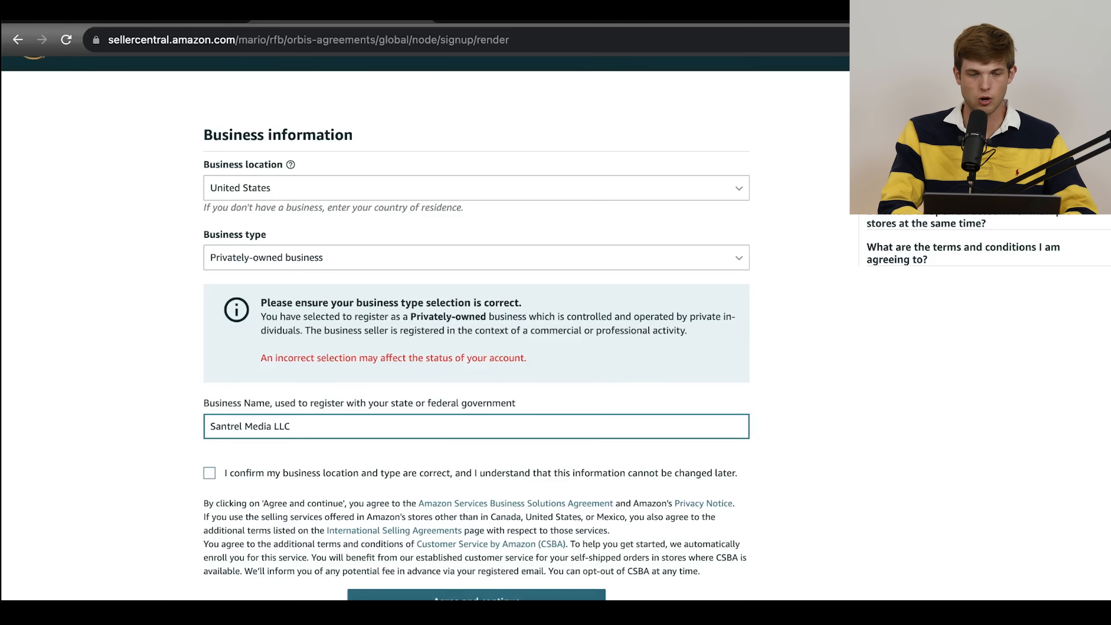
Step: Confirm that the business location and type are correct, then agree to the terms and continue
scroll(428, 507, "down", 1)
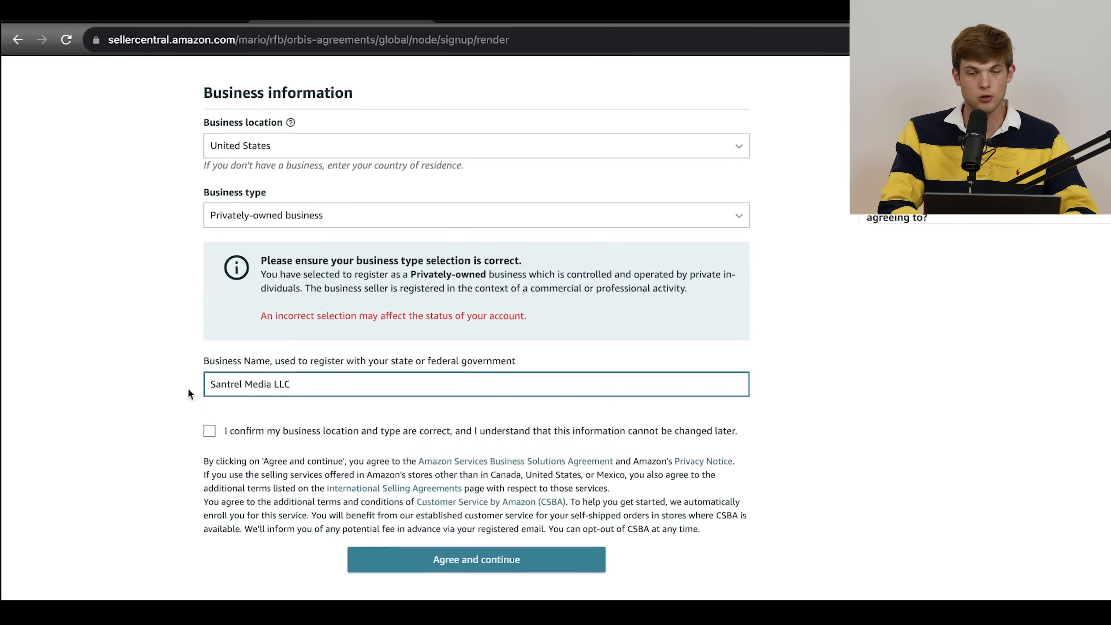
left_click(209, 431)
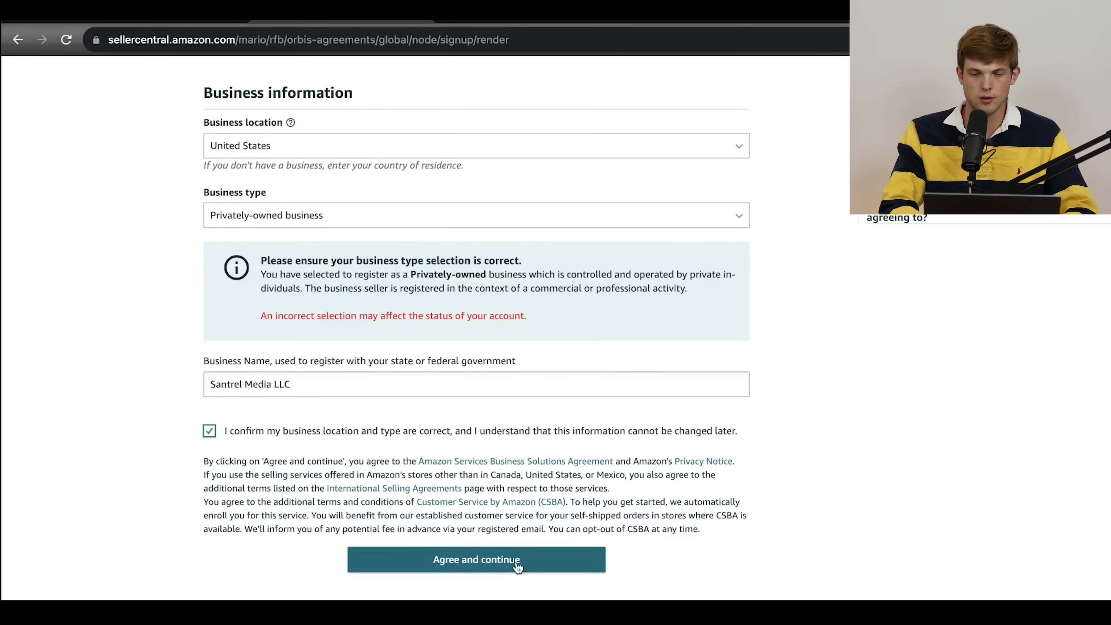
left_click(529, 560)
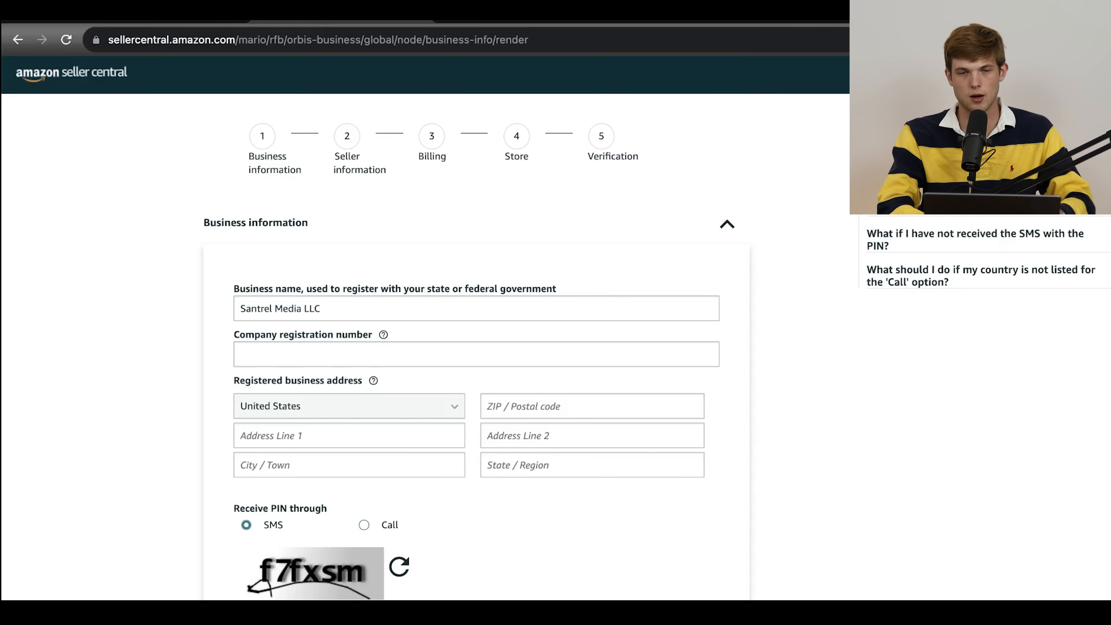
Step: Search the web for doola in a separate page, open its official home page and accept the cookie notice
left_click(627, 9)
type("state")
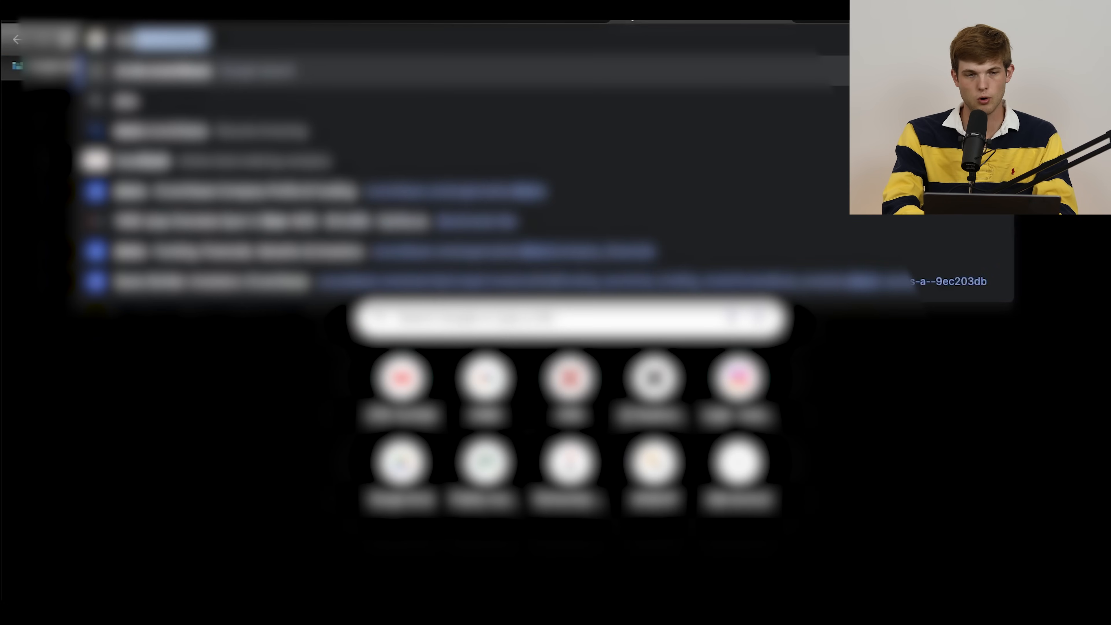
key("Return")
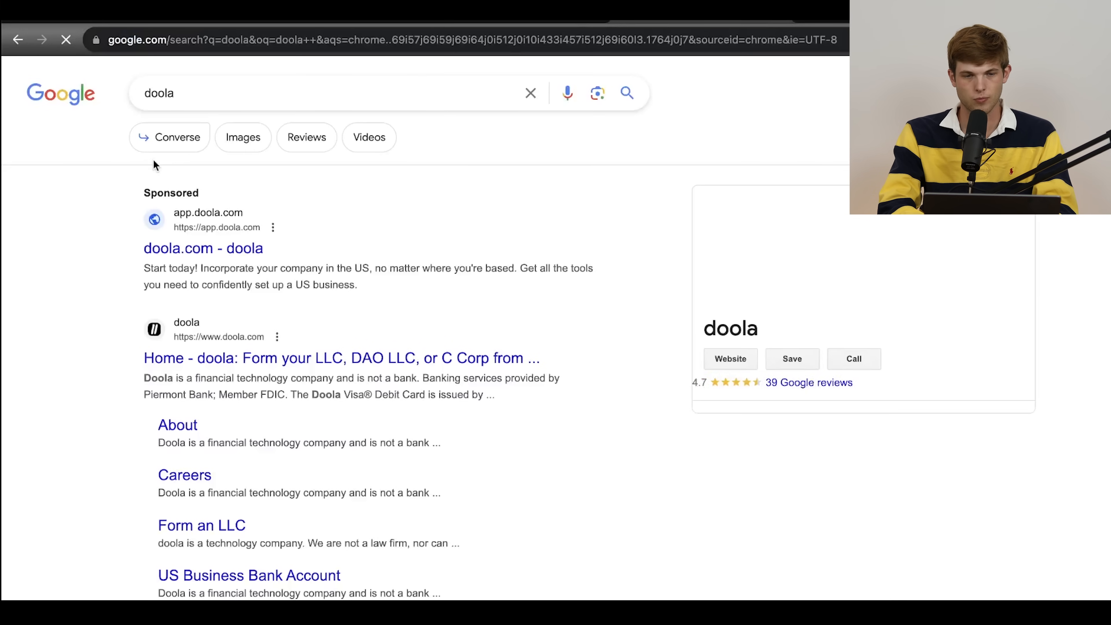
left_click(206, 363)
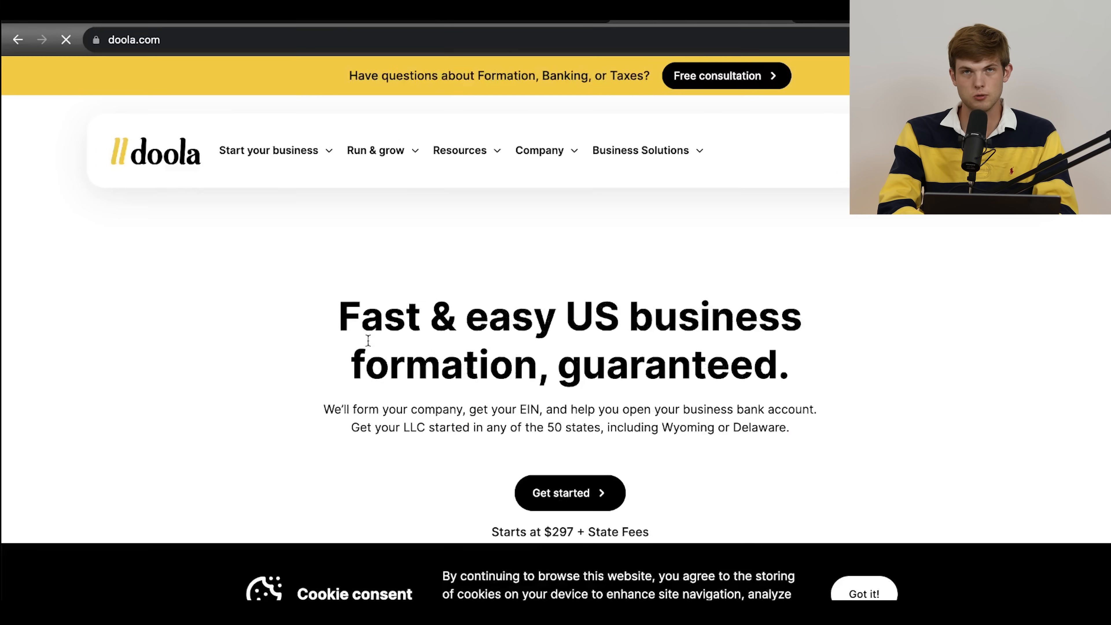
left_click(860, 595)
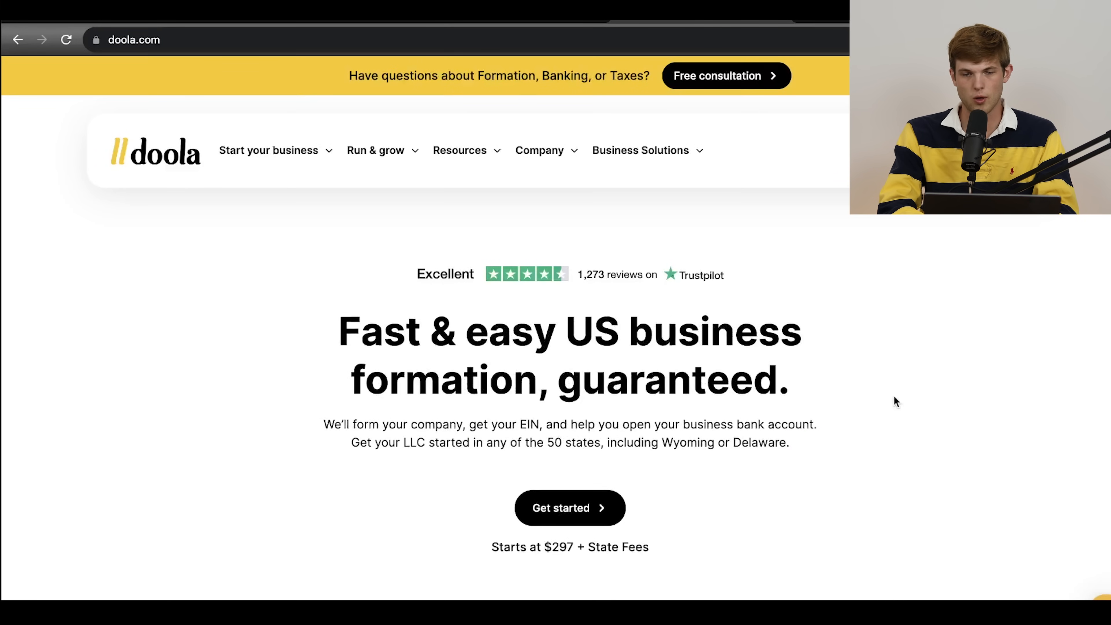
Step: Examine the business formation, bookkeeping and tax filing services described on the doola home page
scroll(894, 392, "down", 6)
scroll(898, 384, "down", 15)
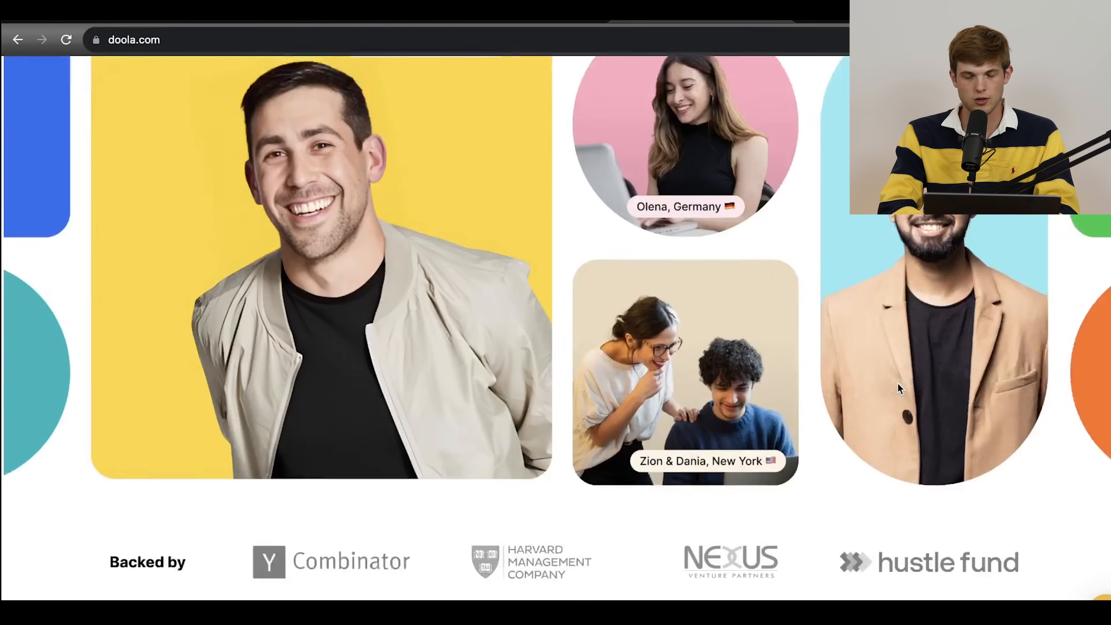
scroll(898, 384, "down", 12)
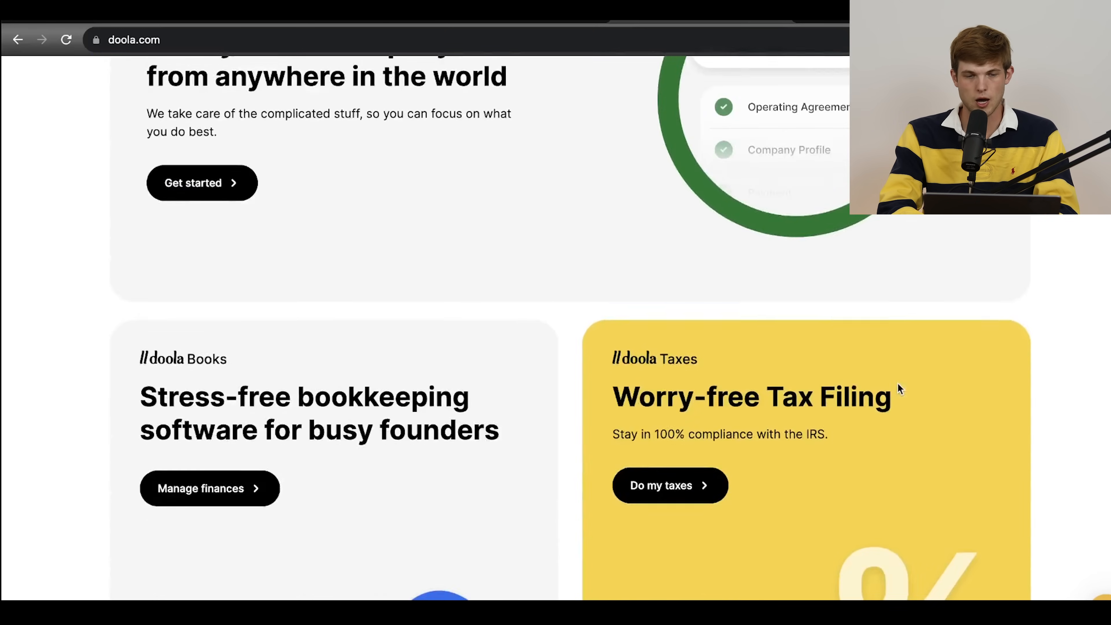
scroll(898, 384, "up", 4)
scroll(491, 203, "up", 2)
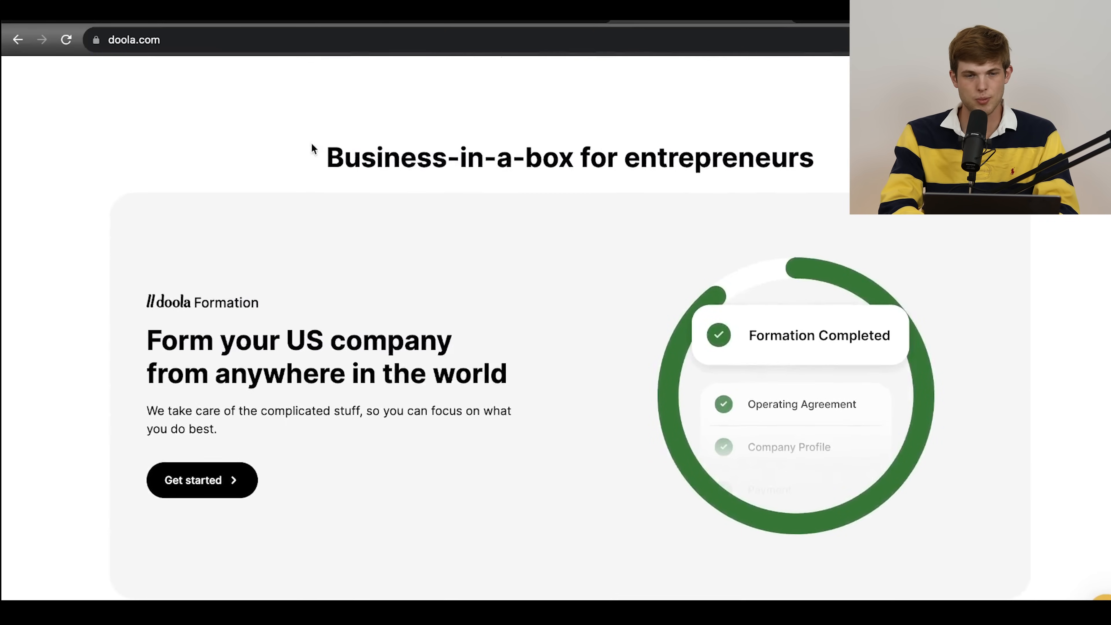
left_click_drag(326, 158, 603, 186)
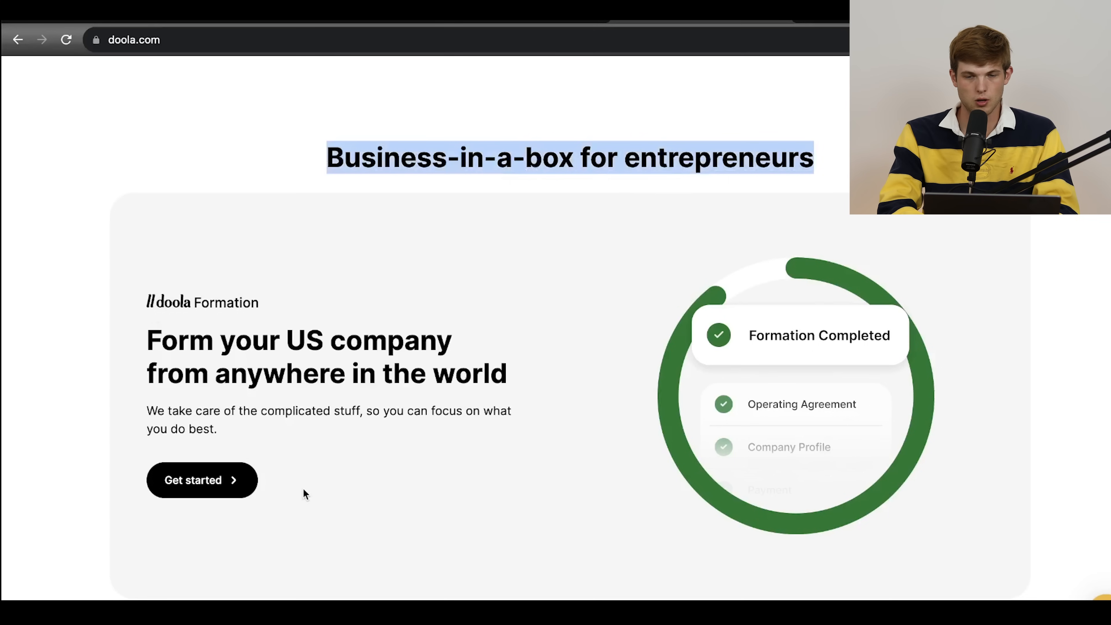
scroll(308, 450, "down", 2)
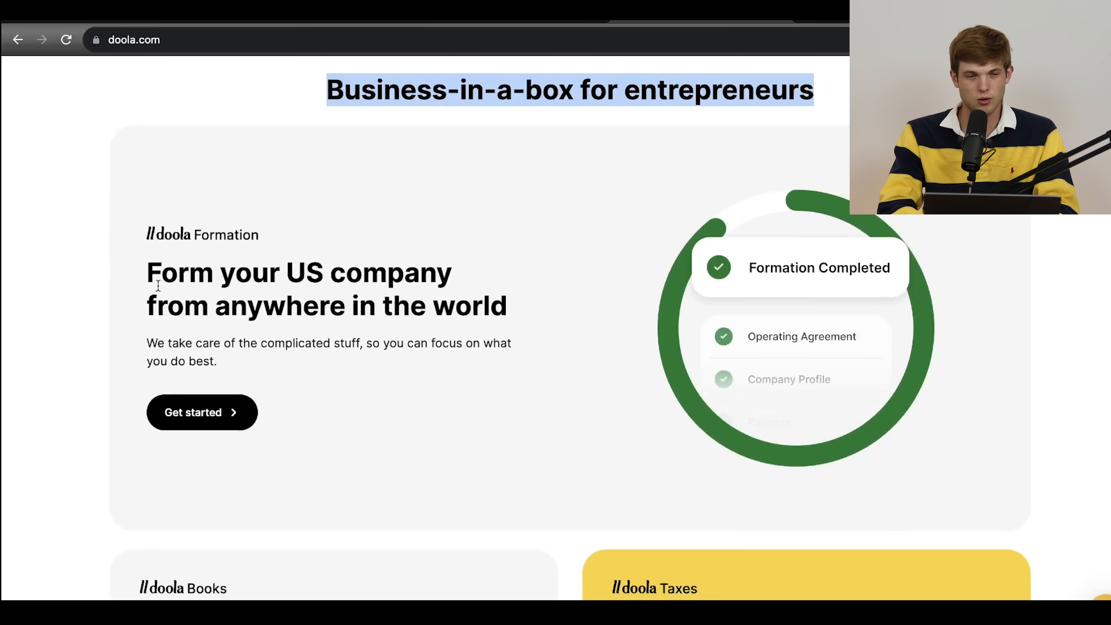
left_click(147, 272)
left_click_drag(147, 272, 481, 327)
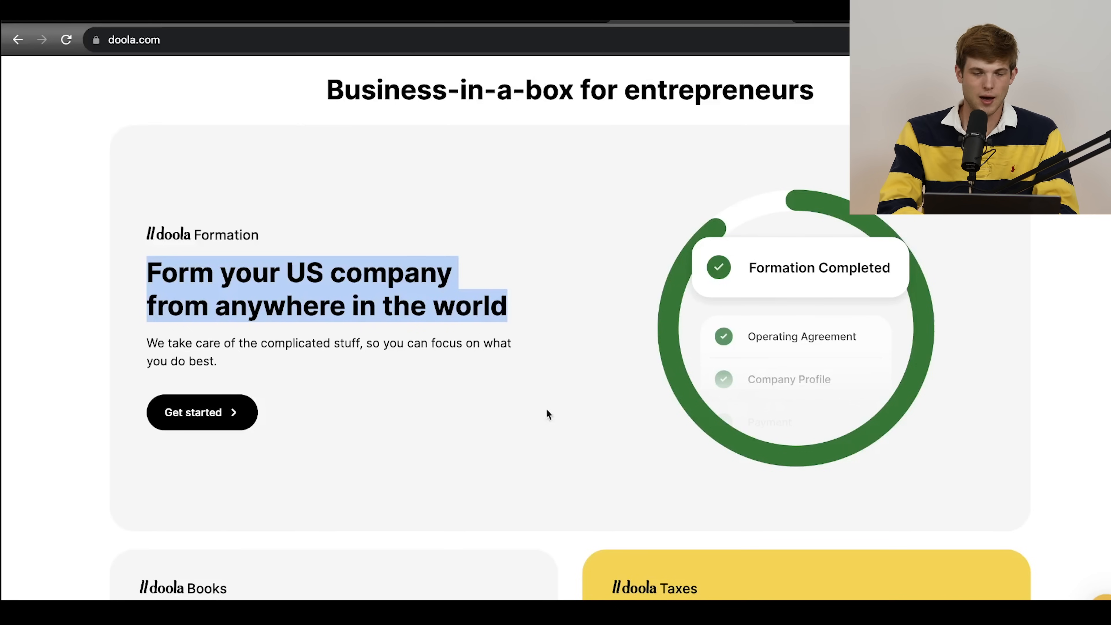
scroll(665, 482, "down", 10)
scroll(665, 476, "up", 20)
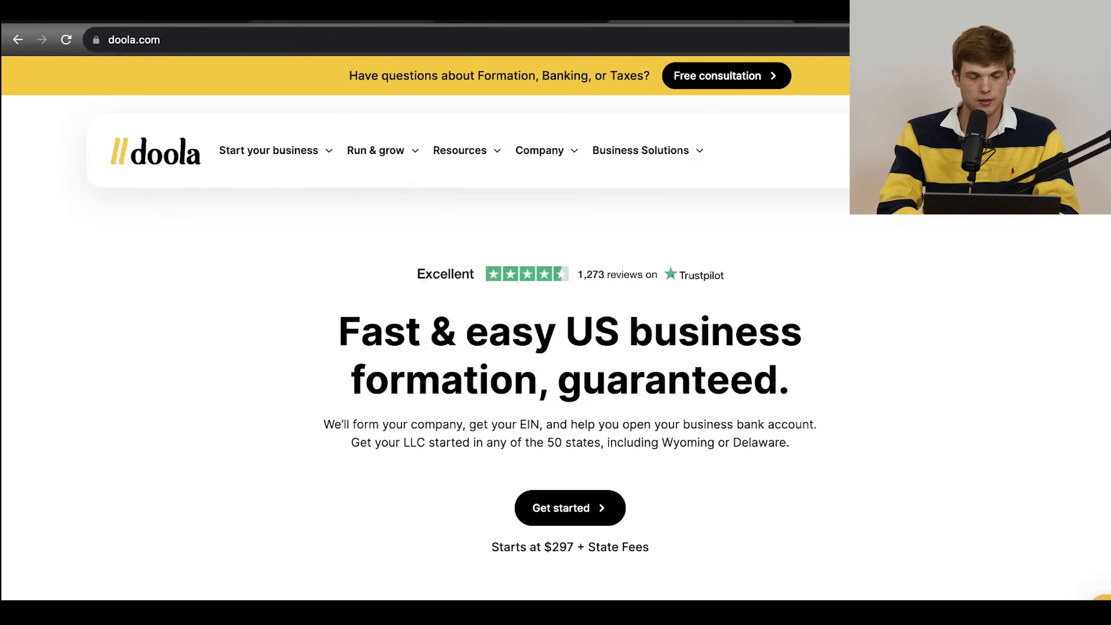
Step: Return to Amazon Seller Central, fill in the company registration number and registered business address, and proceed to the seller information
left_click(280, 20)
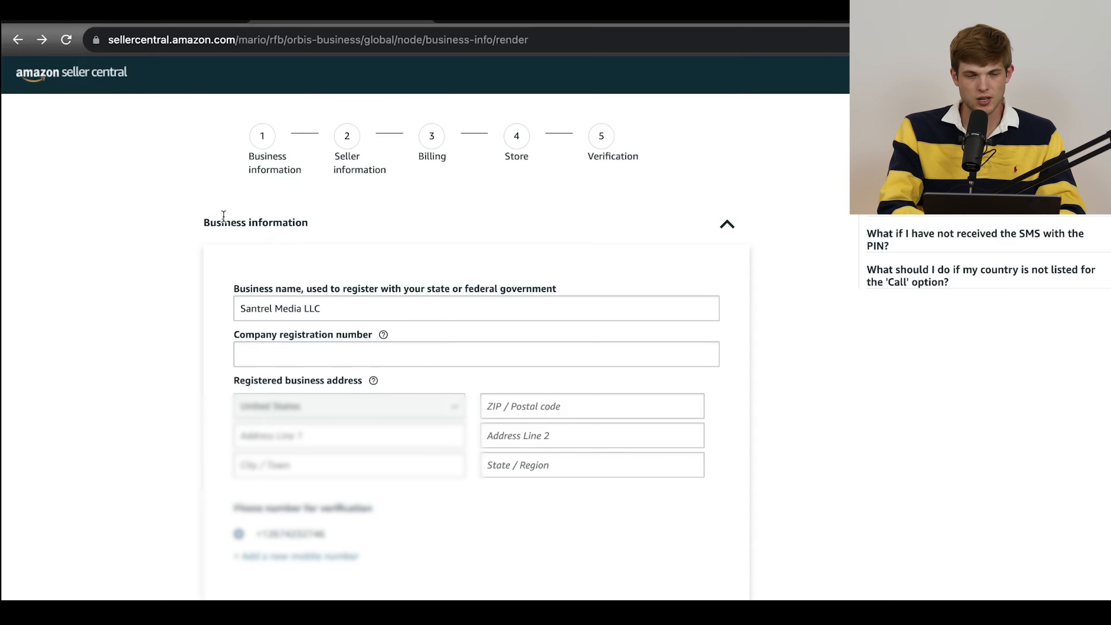
scroll(224, 216, "down", 3)
scroll(223, 216, "down", 1)
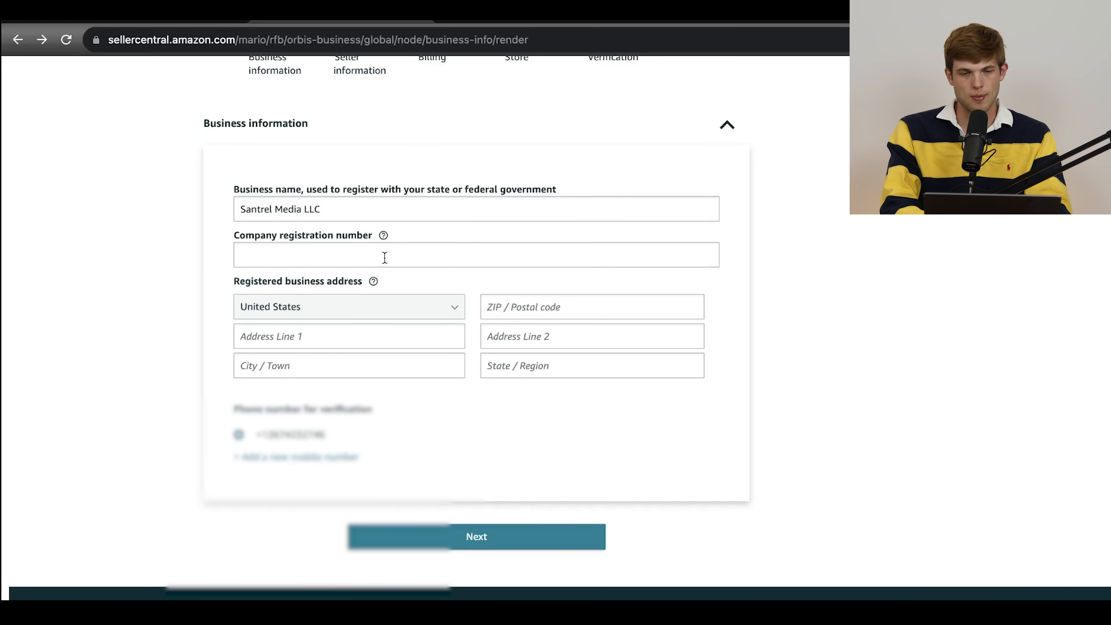
scroll(381, 263, "down", 1)
scroll(381, 263, "up", 1)
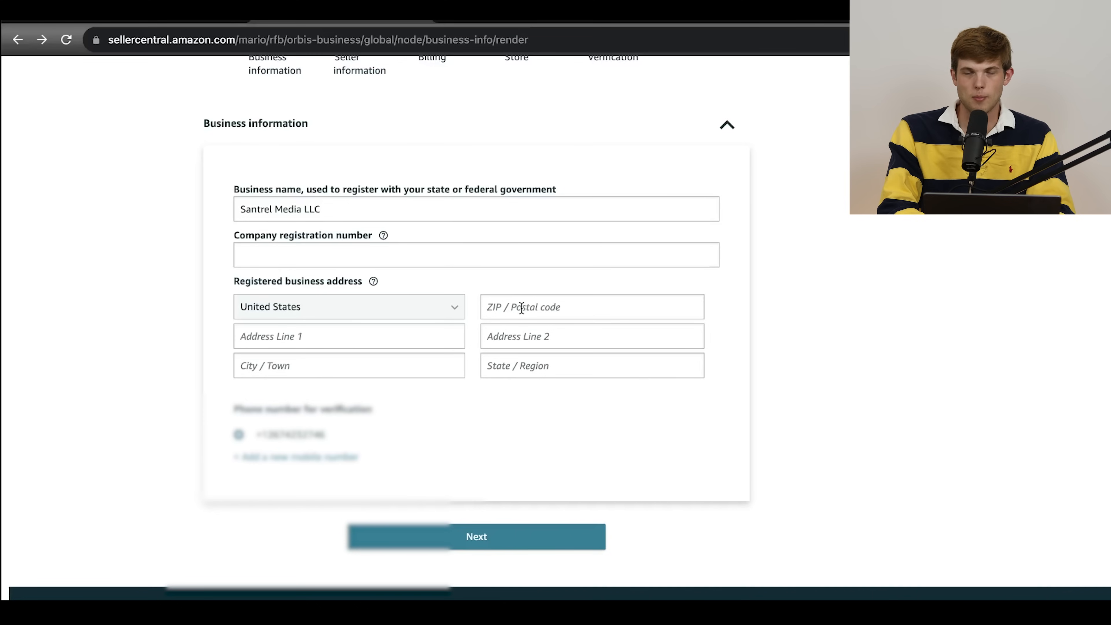
left_click(266, 254)
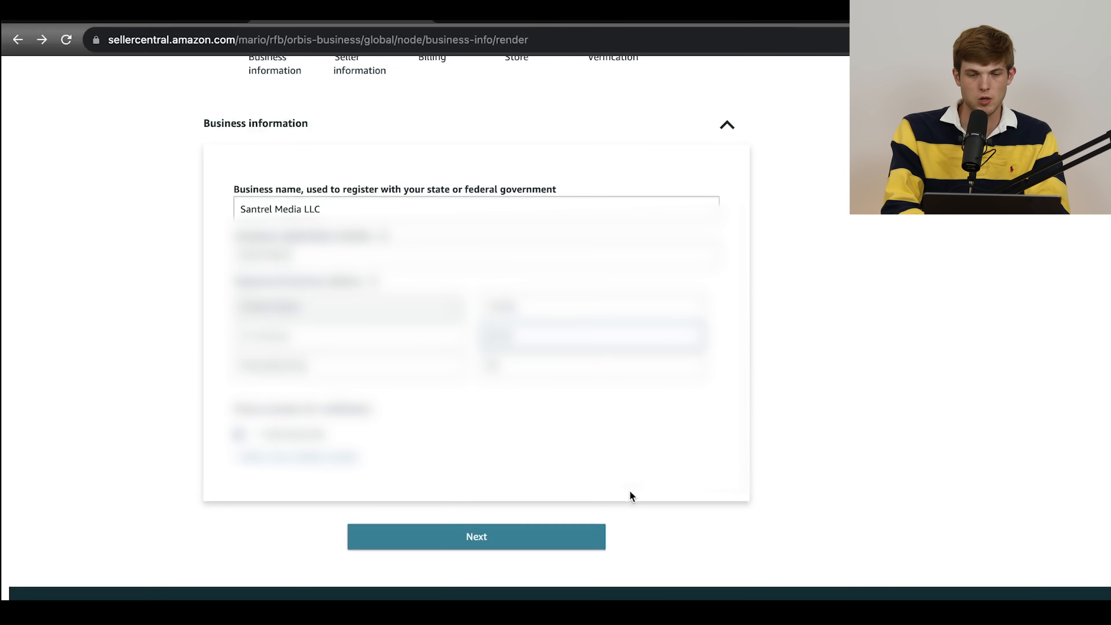
left_click(480, 542)
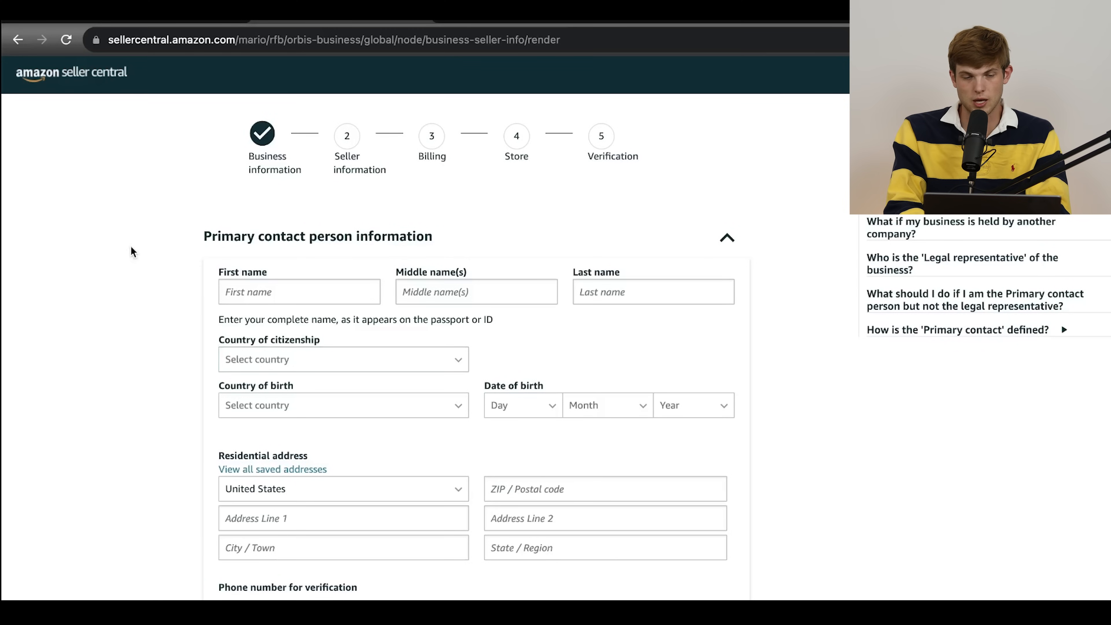
Step: Examine the personal details, address and ownership confirmations required for the primary contact person
scroll(291, 360, "down", 1)
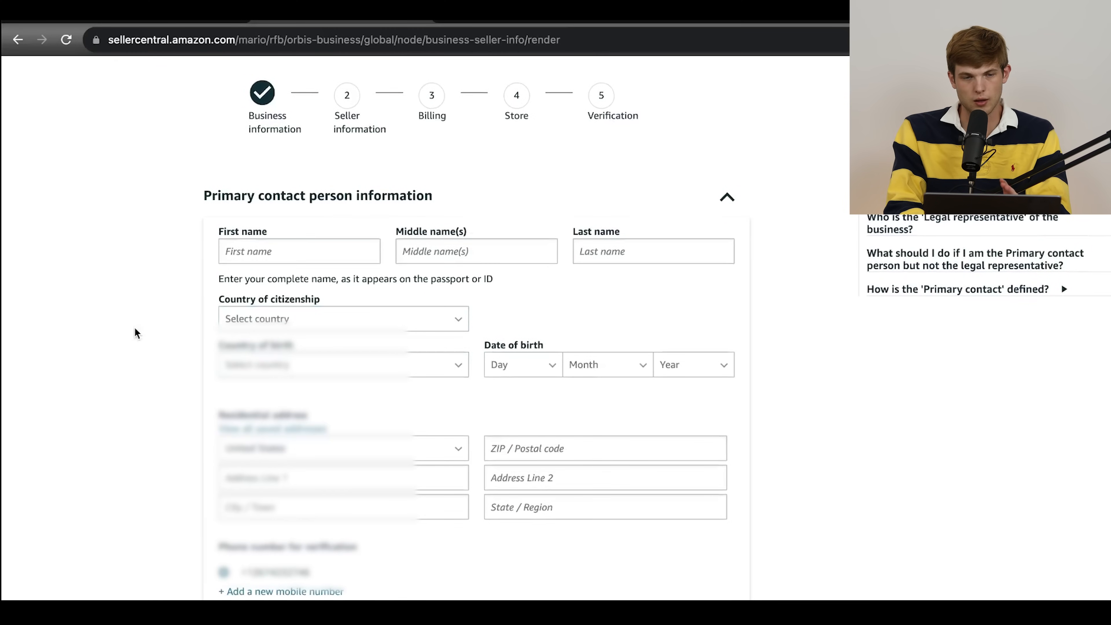
scroll(162, 291, "down", 2)
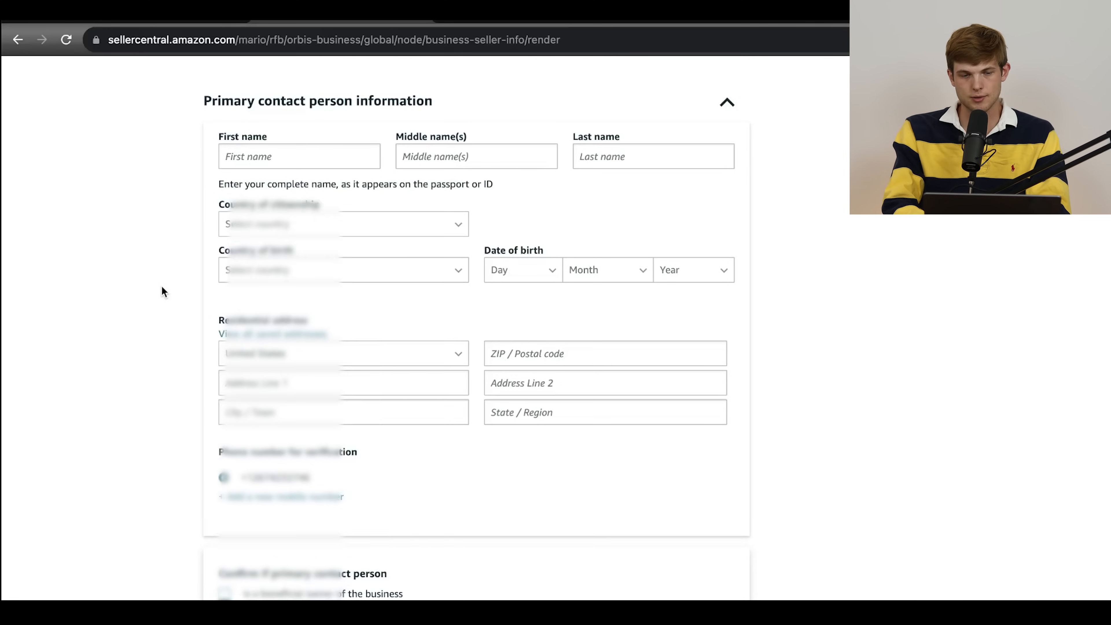
scroll(162, 287, "down", 4)
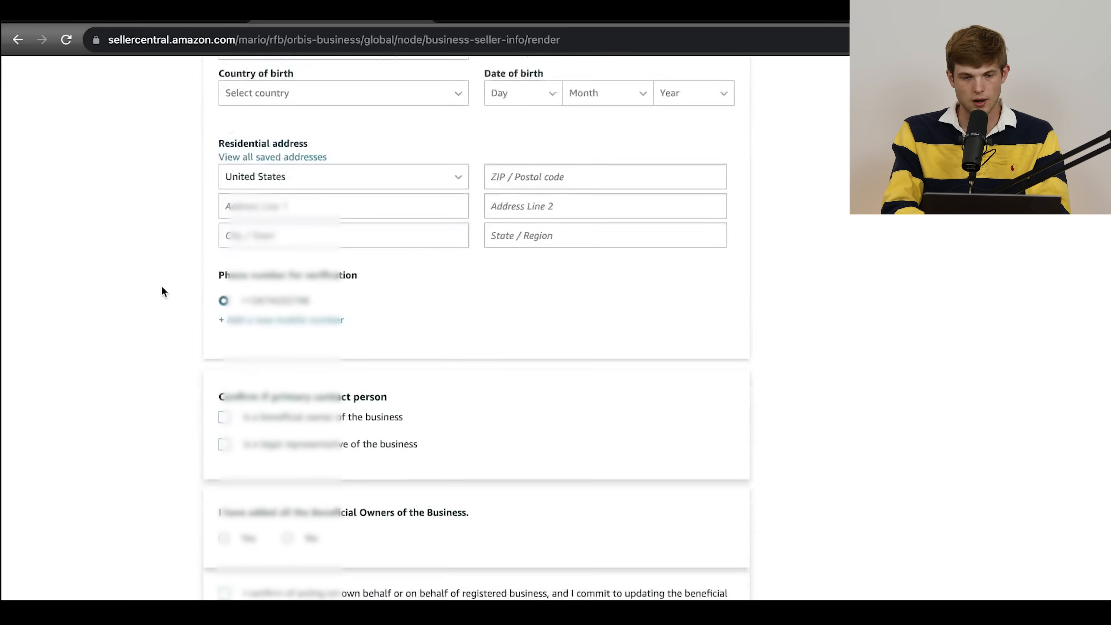
scroll(161, 286, "down", 1)
scroll(162, 287, "up", 7)
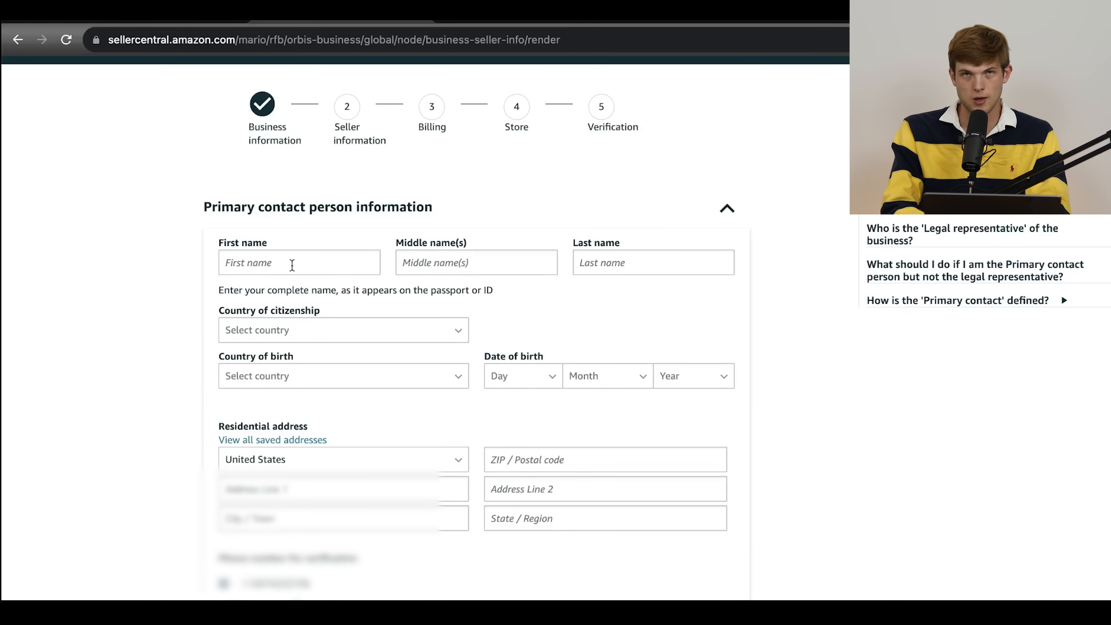
scroll(292, 265, "down", 1)
scroll(262, 237, "up", 1)
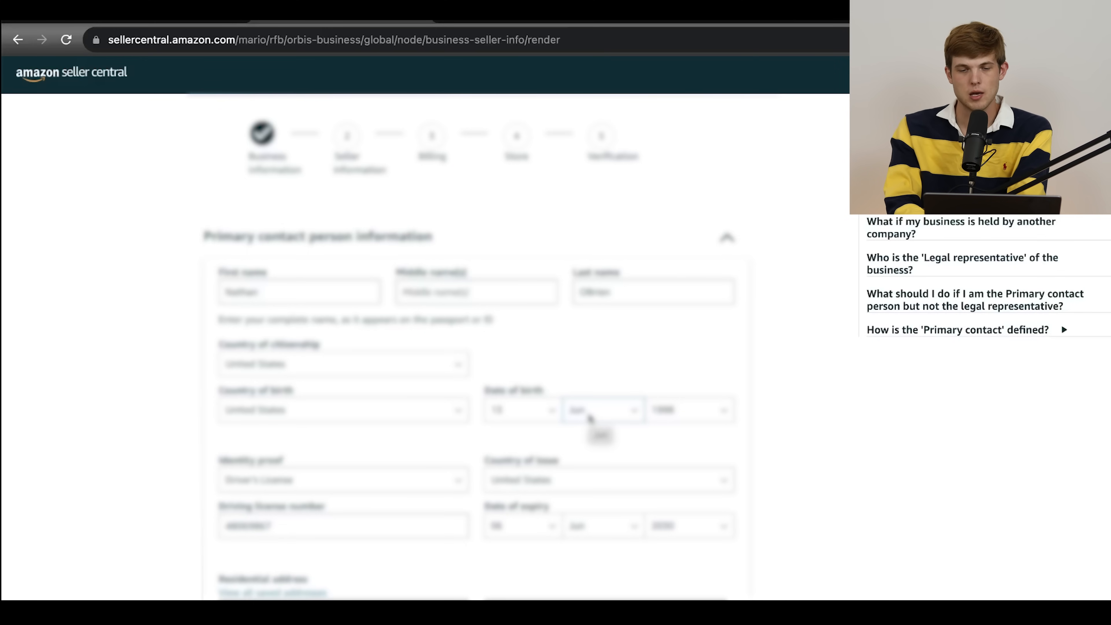
Step: Mark the primary contact as beneficial owner and legal representative, commit to updating ownership information, and answer Yes to having added all beneficial owners
scroll(816, 462, "down", 5)
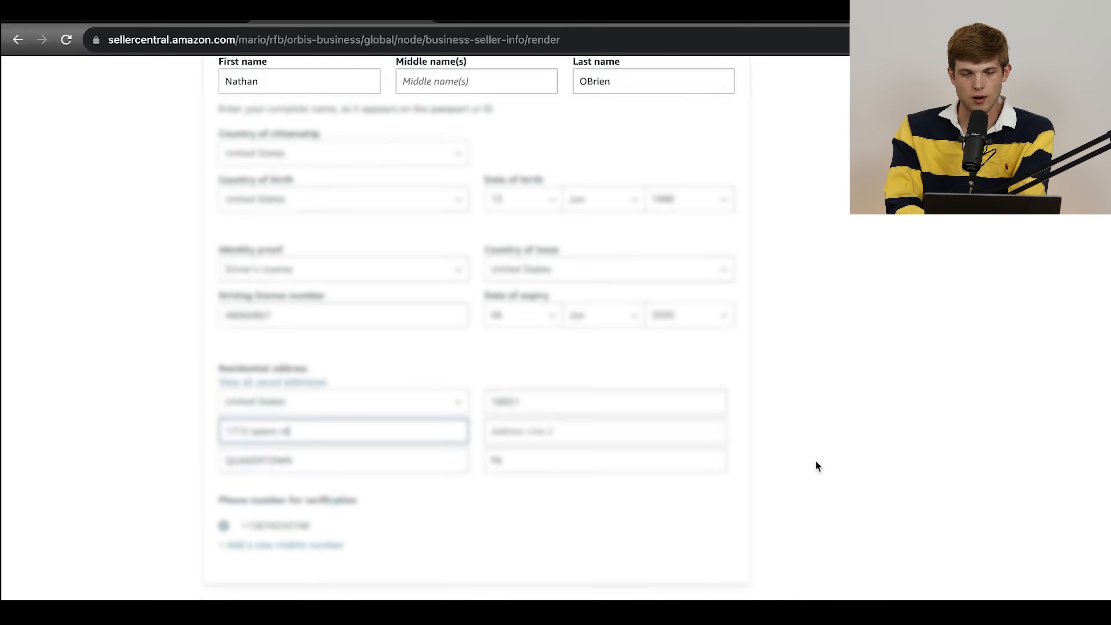
scroll(816, 463, "down", 7)
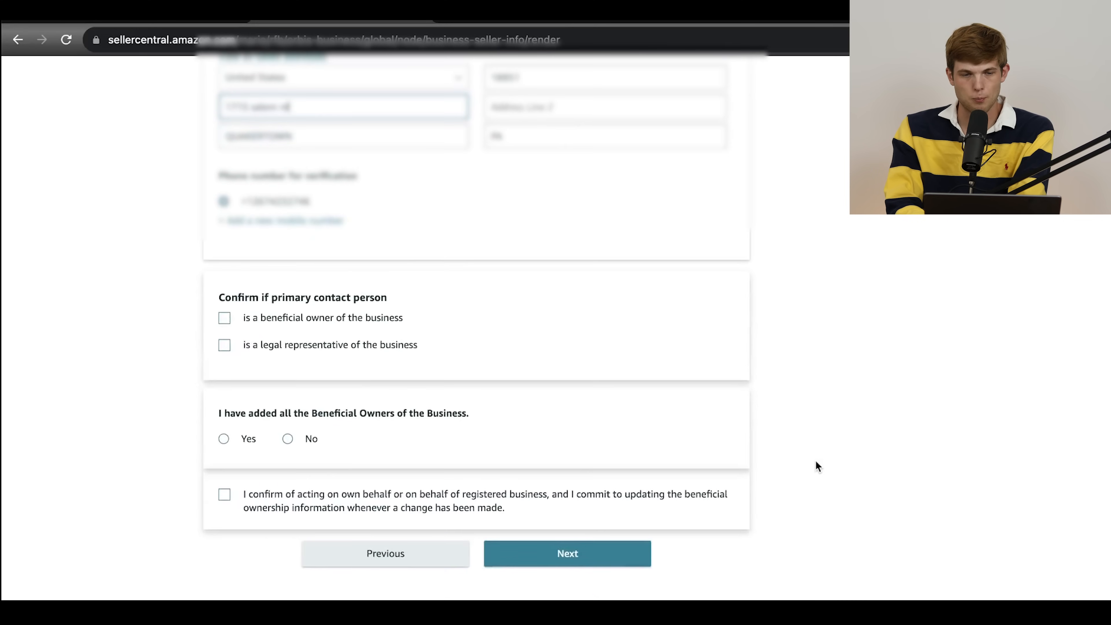
scroll(304, 380, "down", 1)
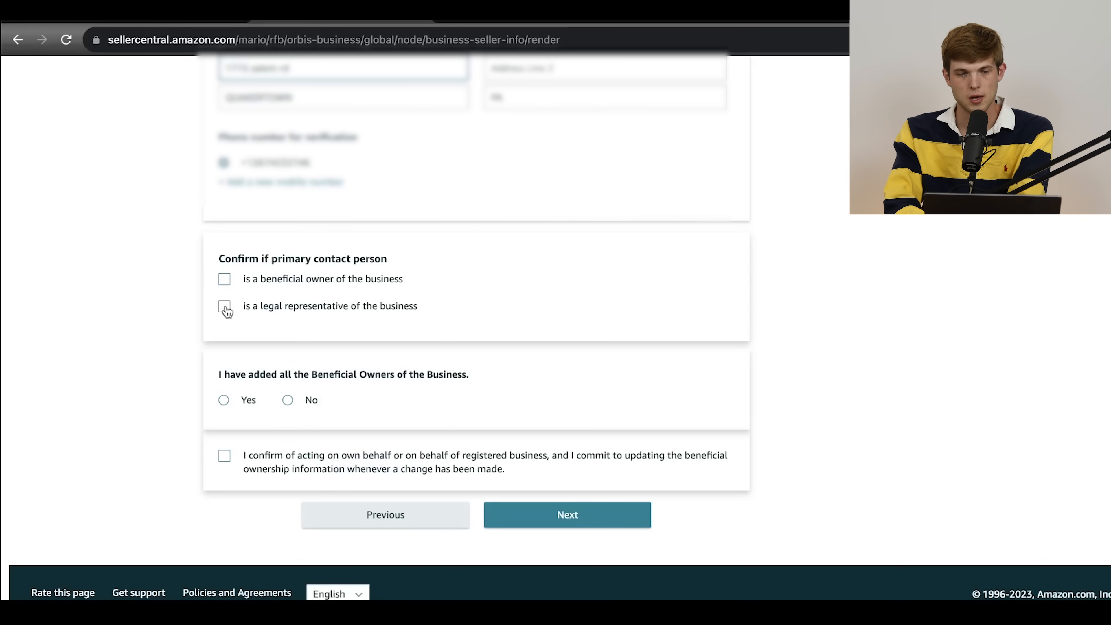
left_click(224, 280)
left_click(224, 307)
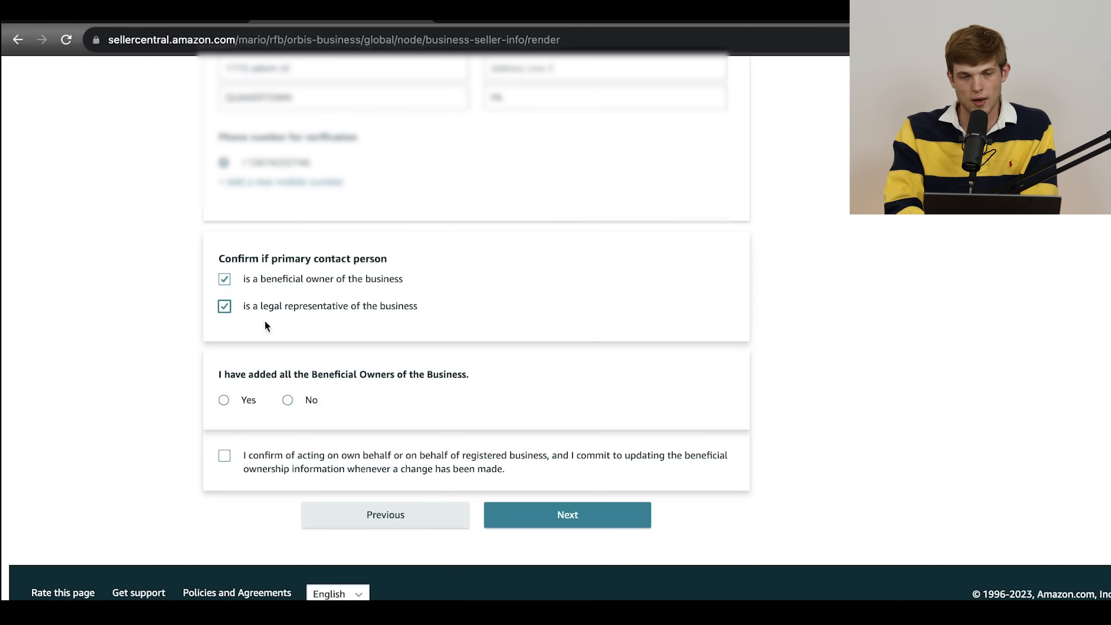
left_click(225, 458)
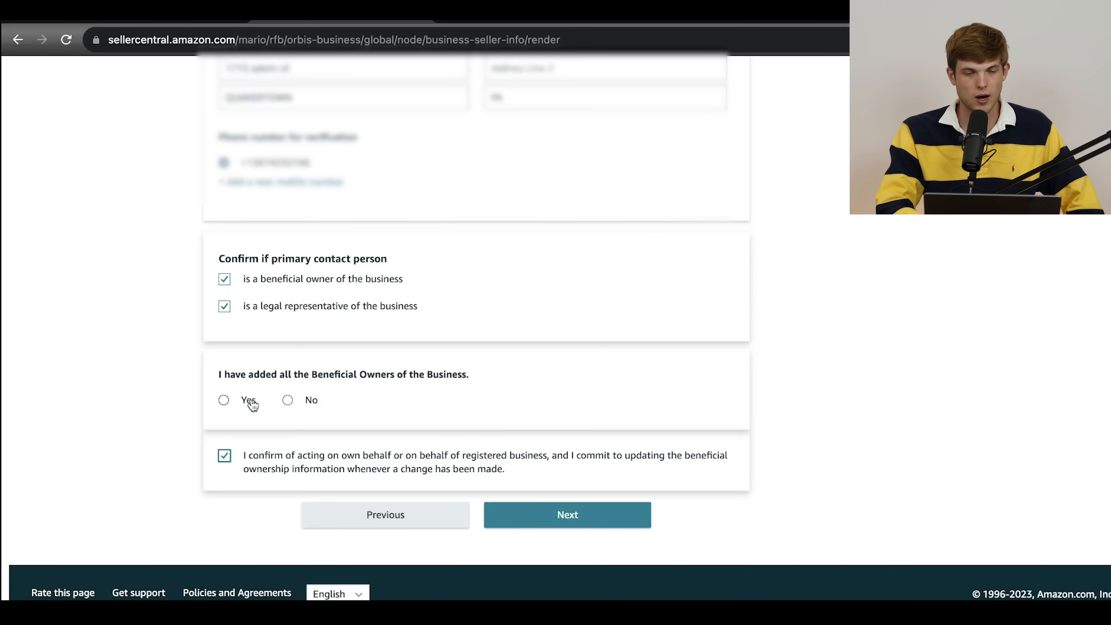
left_click(224, 401)
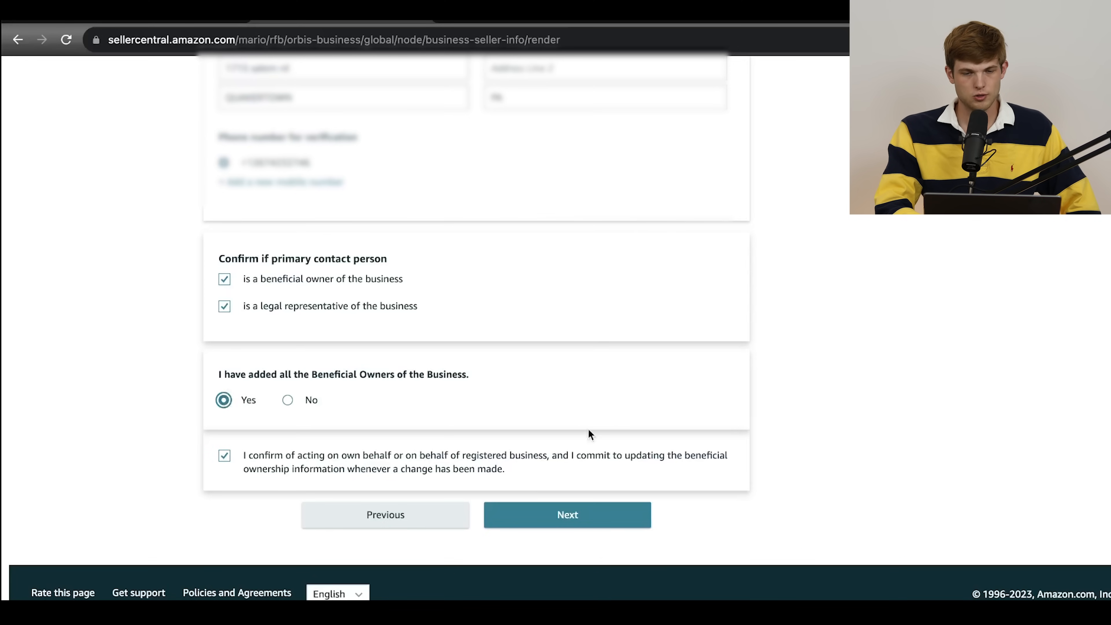
Step: Submit the seller information and review the bank account and credit card requirements for the billing section
left_click(577, 518)
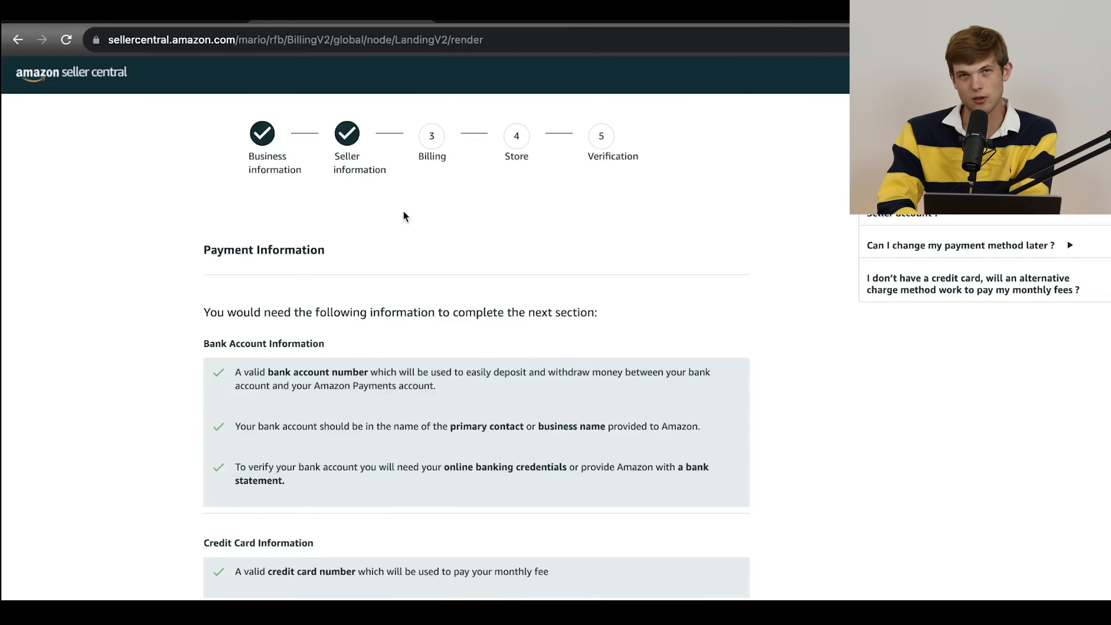
scroll(157, 216, "down", 1)
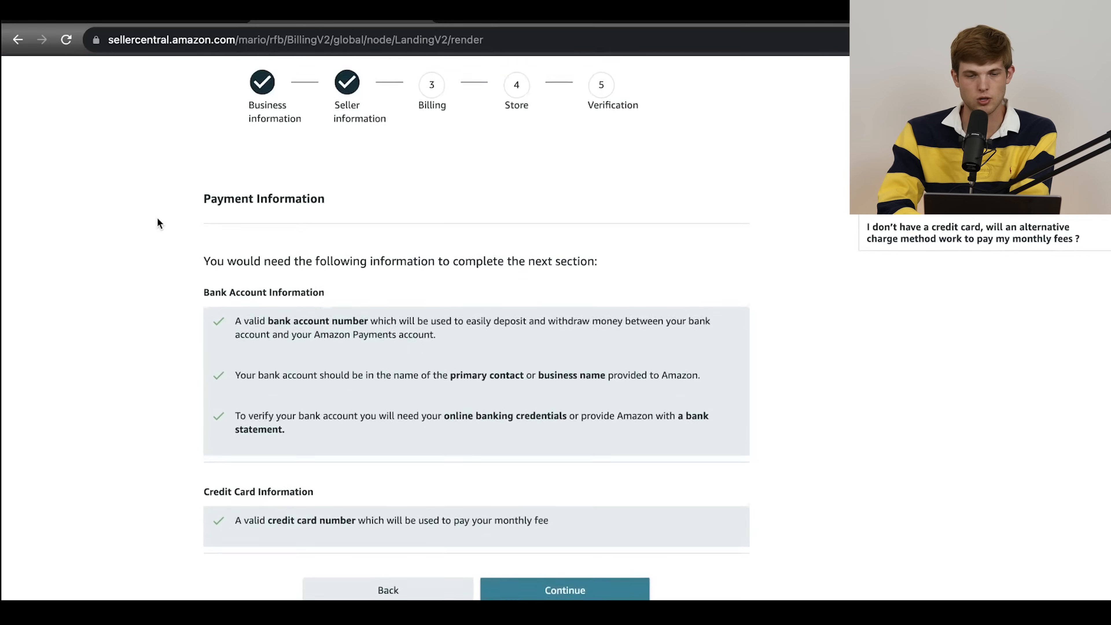
scroll(157, 218, "down", 2)
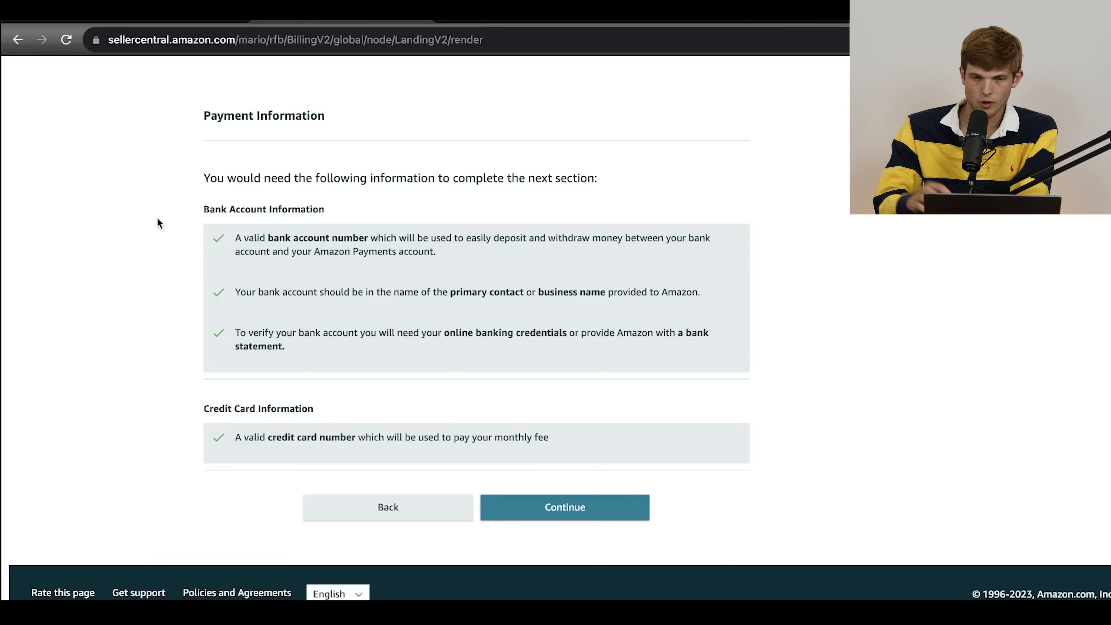
left_click_drag(240, 293, 618, 304)
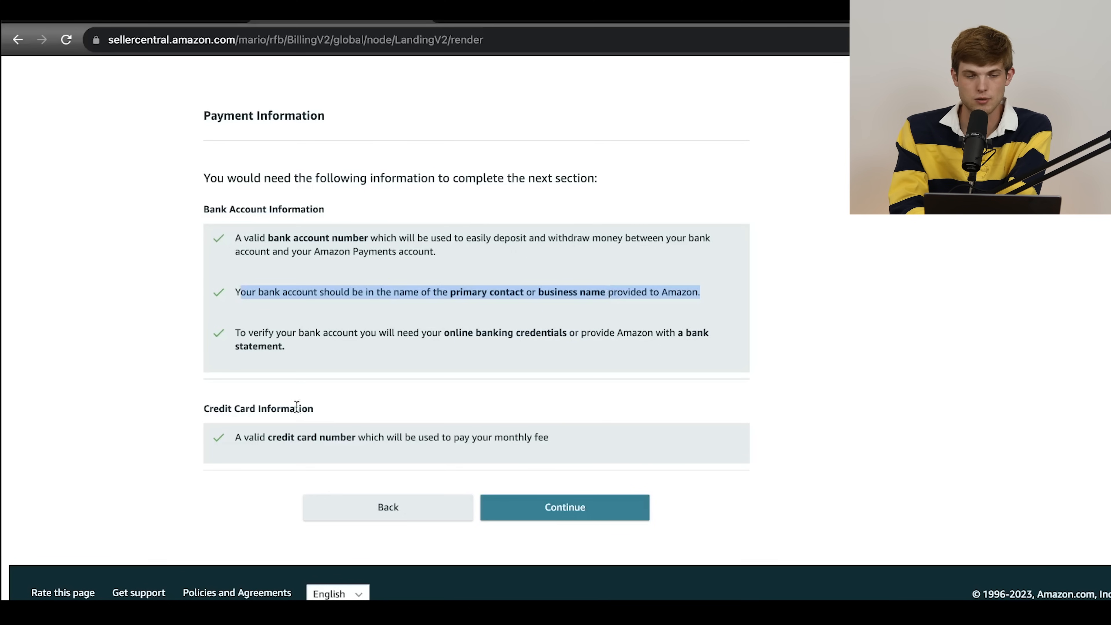
left_click_drag(254, 437, 394, 431)
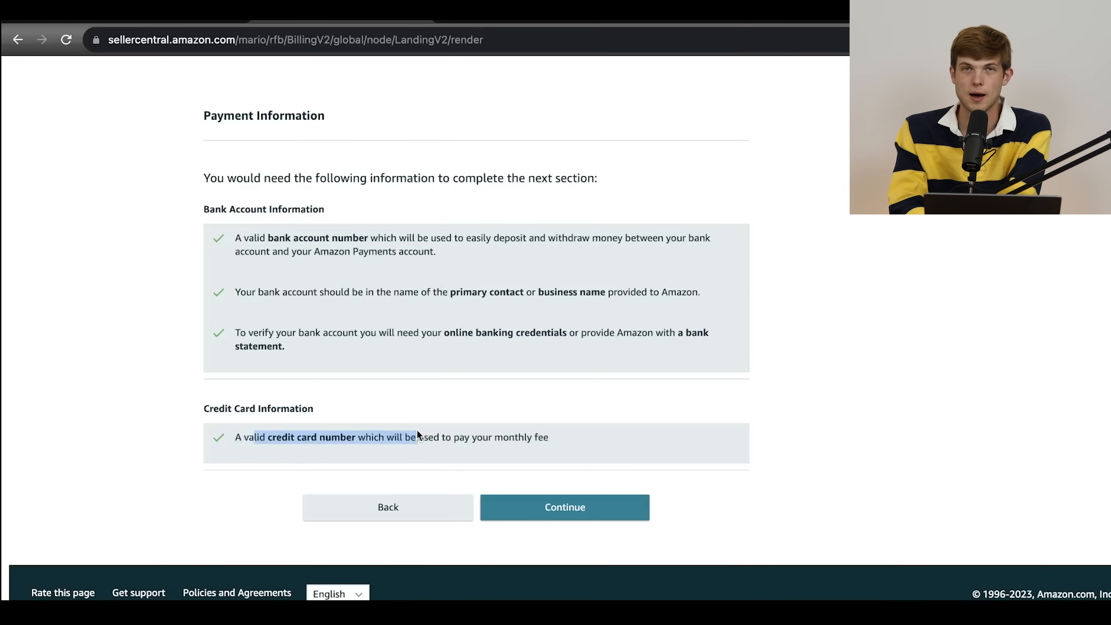
Step: Continue to the bank account form, submit the bank account details for verification, and proceed to the credit card details
left_click(584, 509)
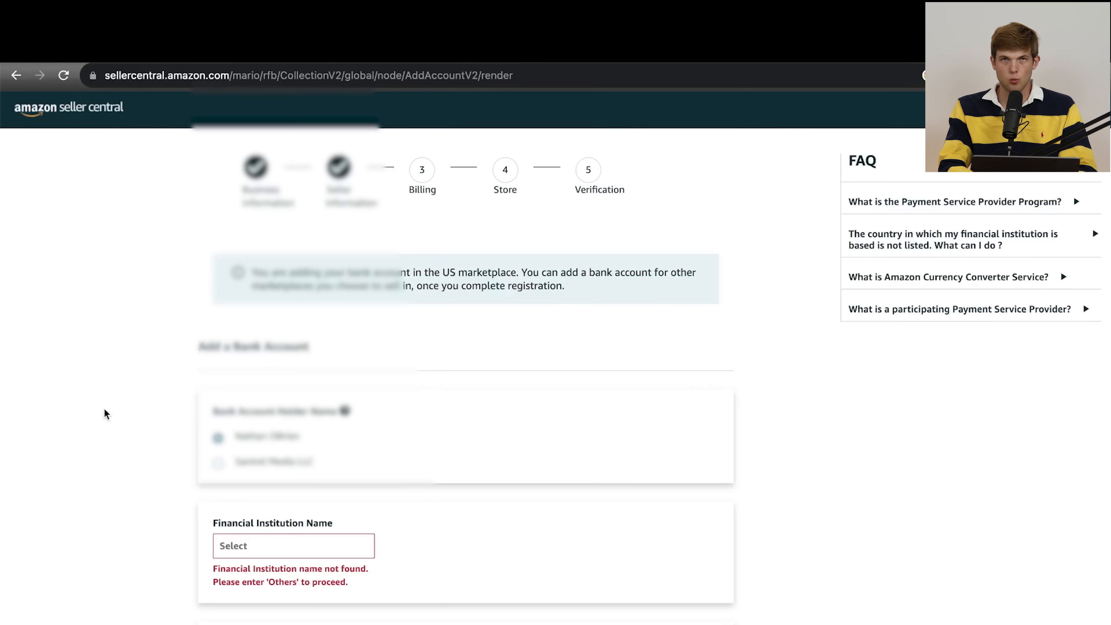
scroll(108, 424, "down", 5)
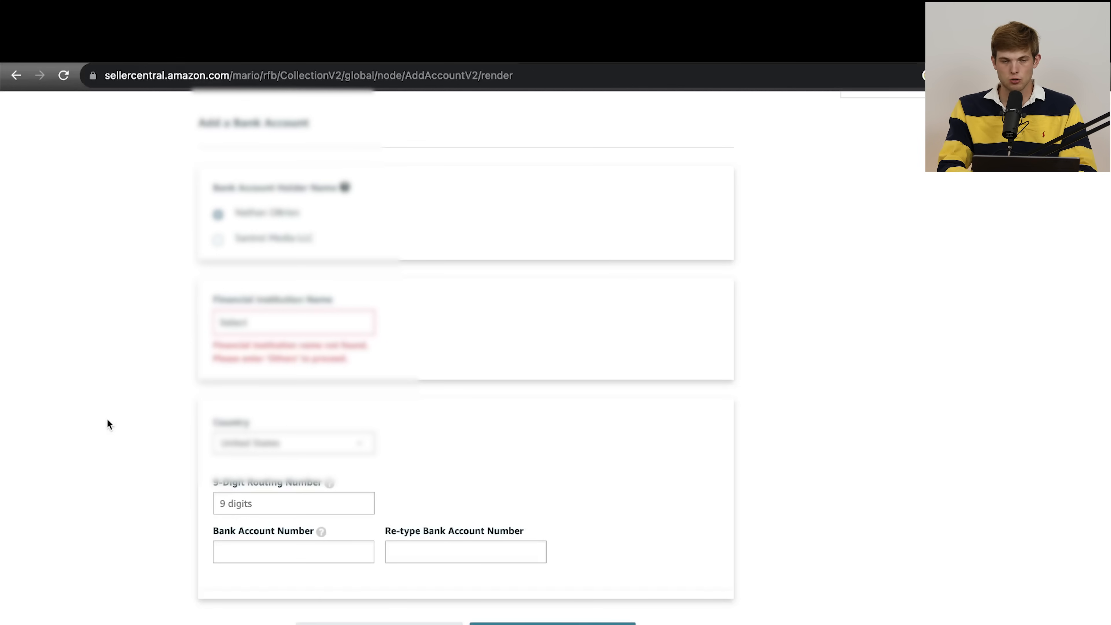
left_click(252, 331)
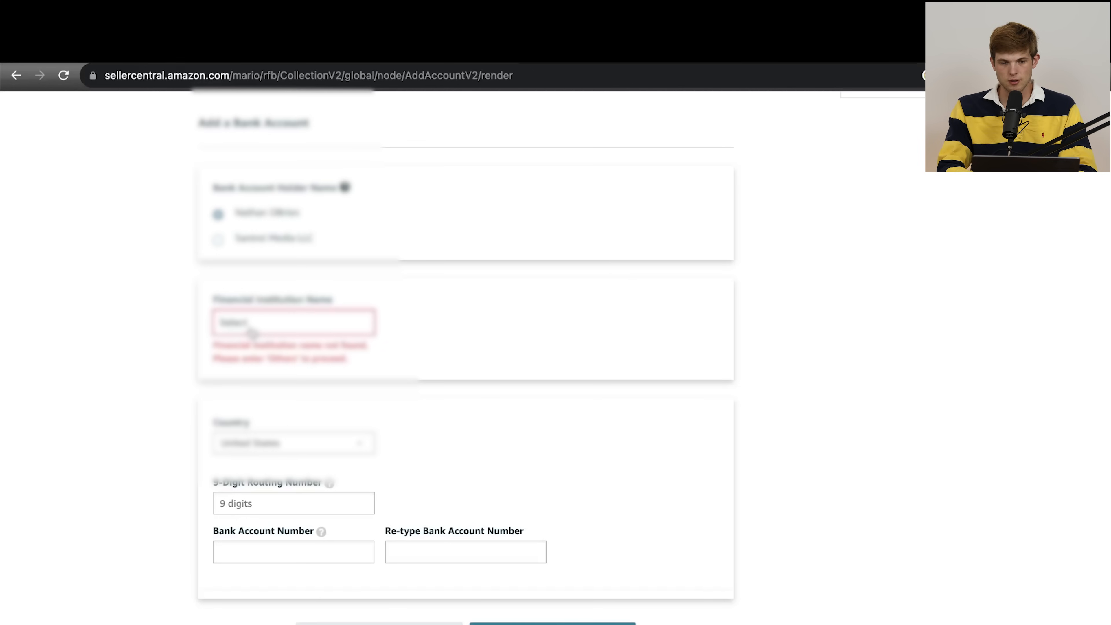
scroll(147, 455, "down", 3)
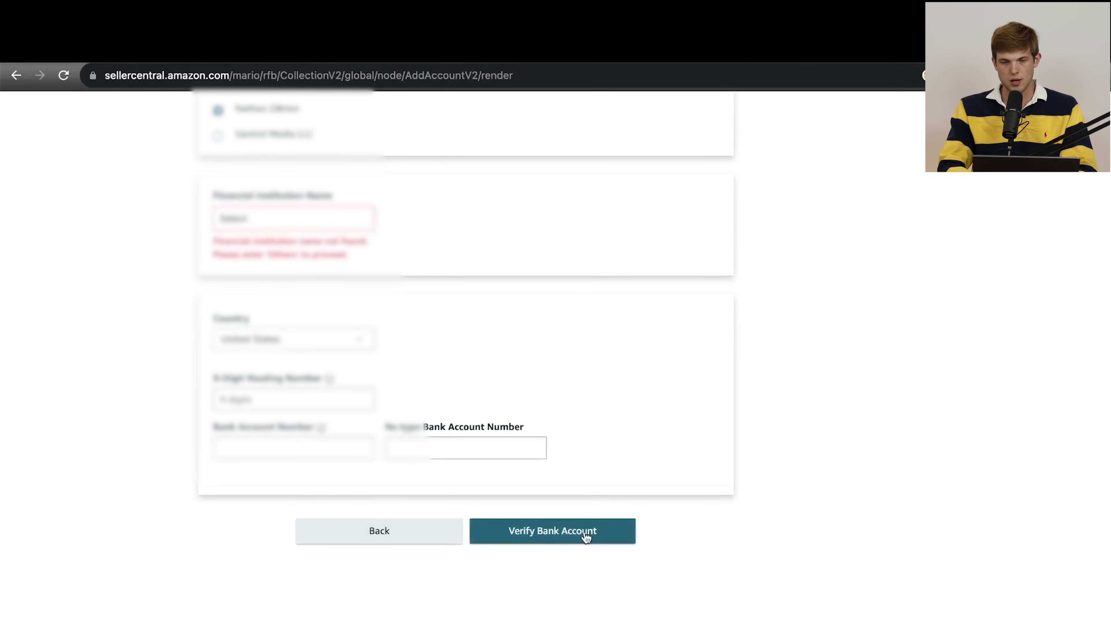
left_click(566, 524)
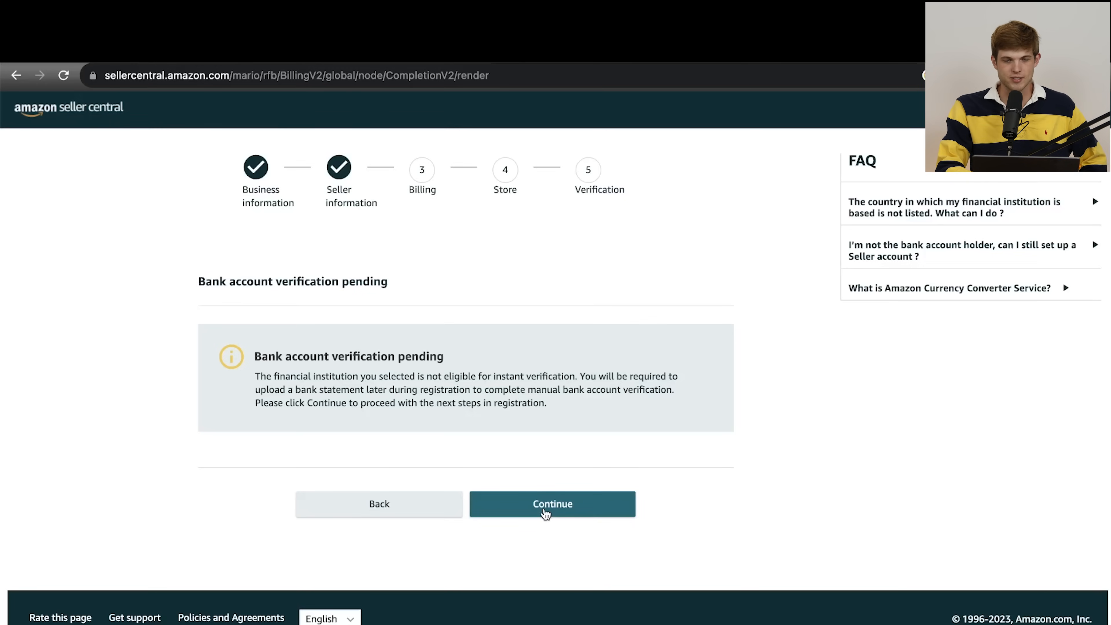
left_click(545, 510)
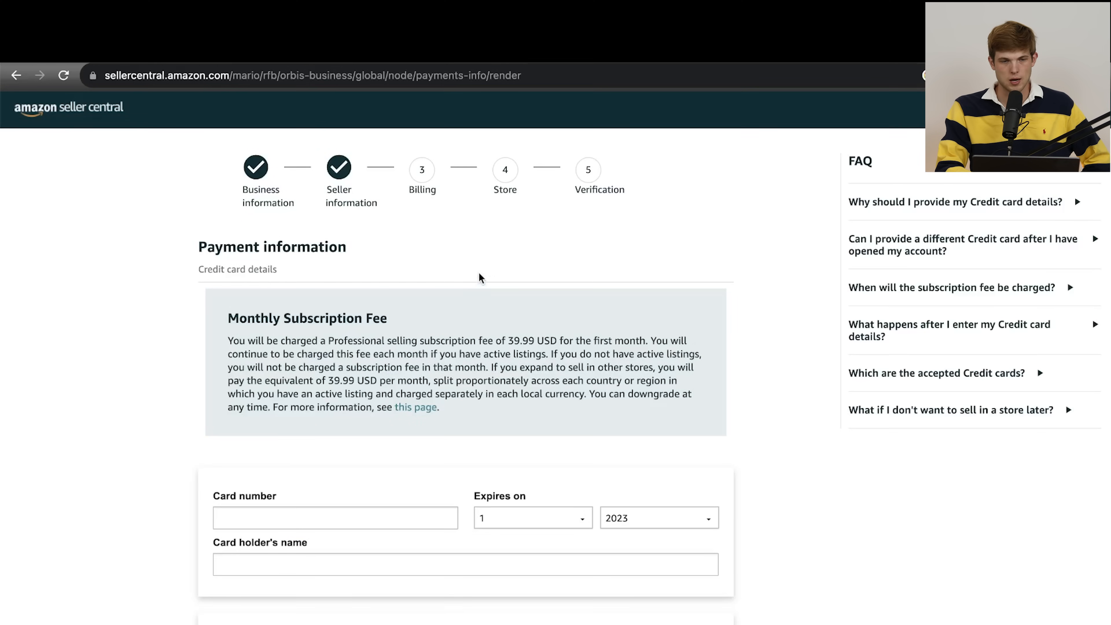
Step: Examine the monthly subscription fee terms and the credit card and billing address details required
scroll(174, 347, "down", 2)
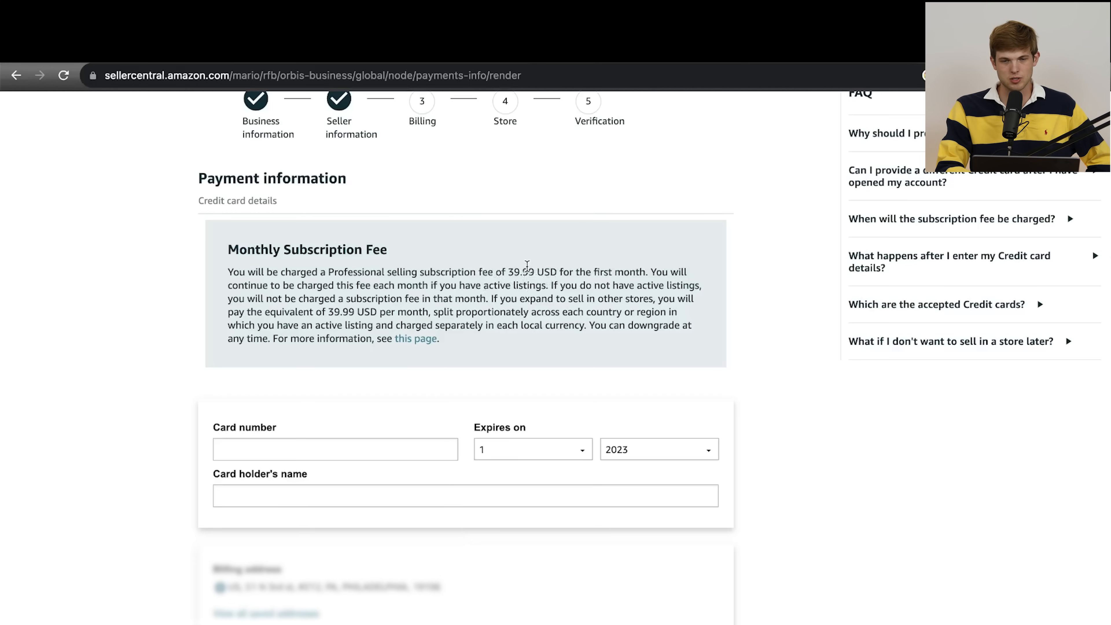
left_click_drag(530, 270, 576, 283)
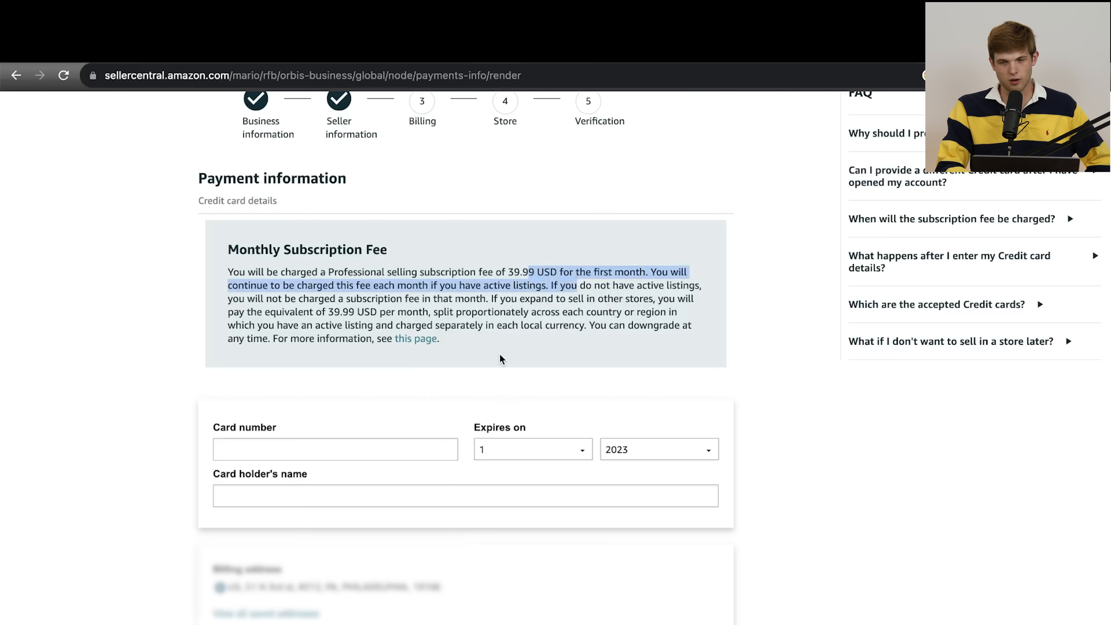
scroll(500, 359, "down", 4)
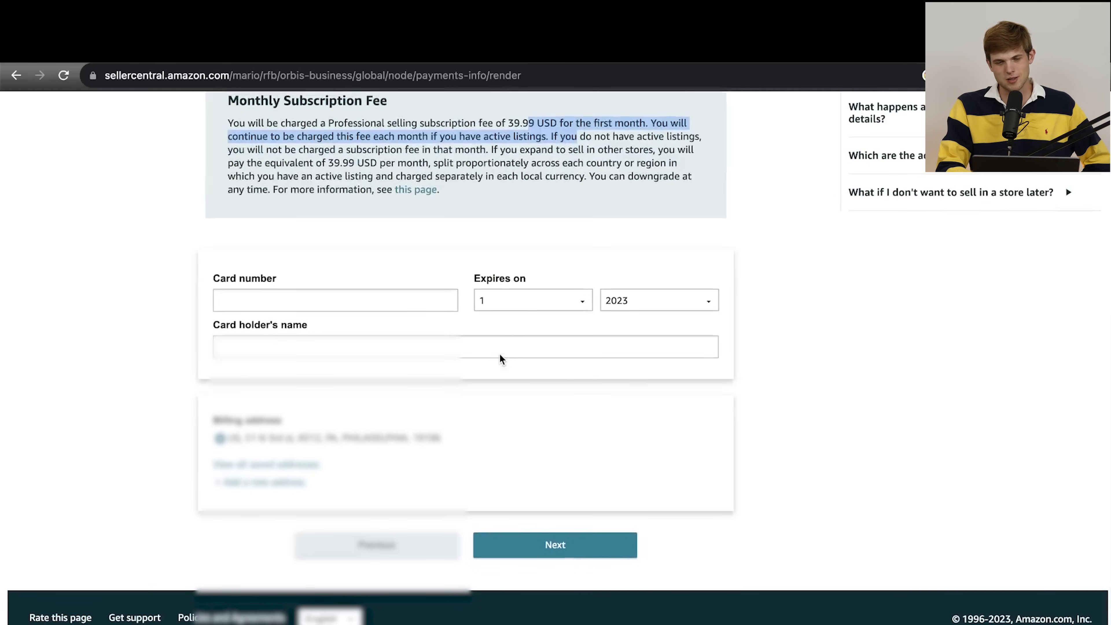
scroll(500, 353, "up", 1)
scroll(499, 354, "up", 4)
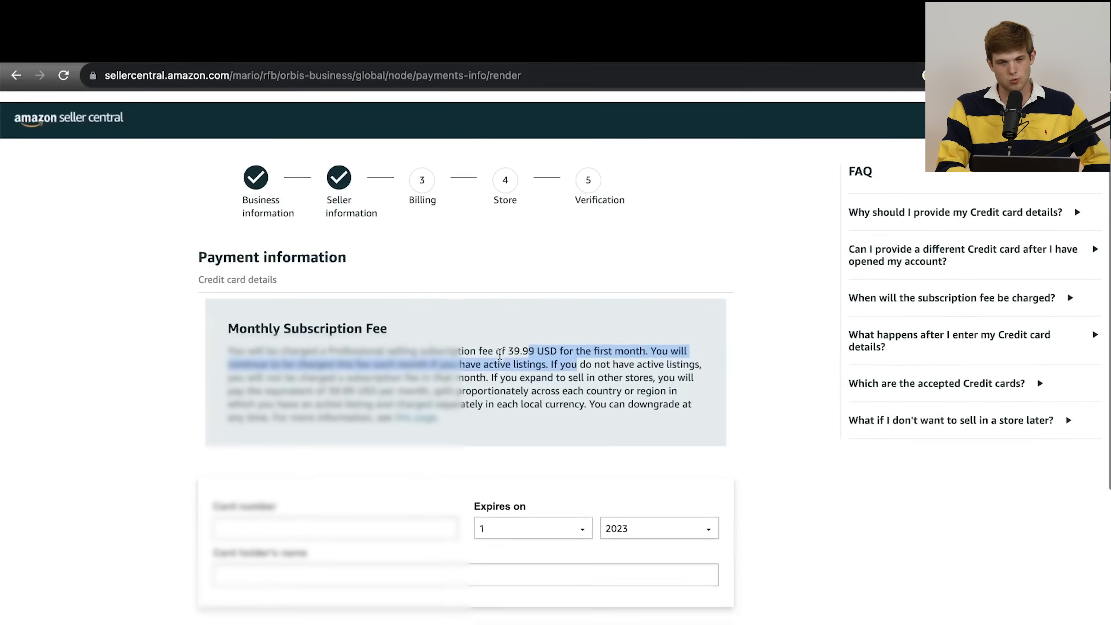
left_click(606, 260)
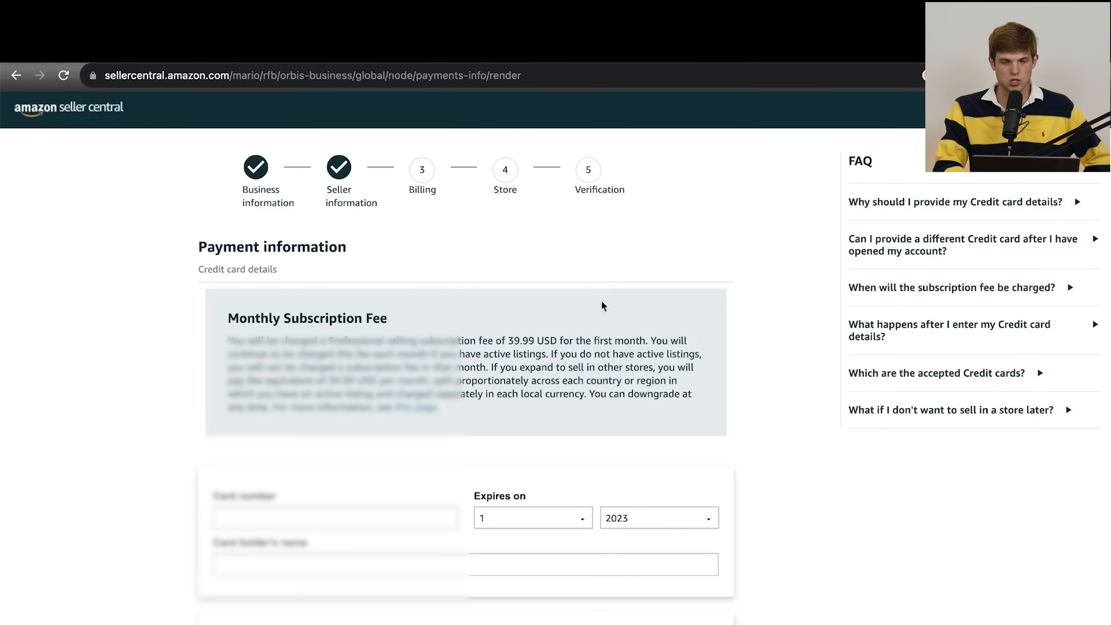
scroll(354, 473, "down", 2)
scroll(354, 472, "down", 1)
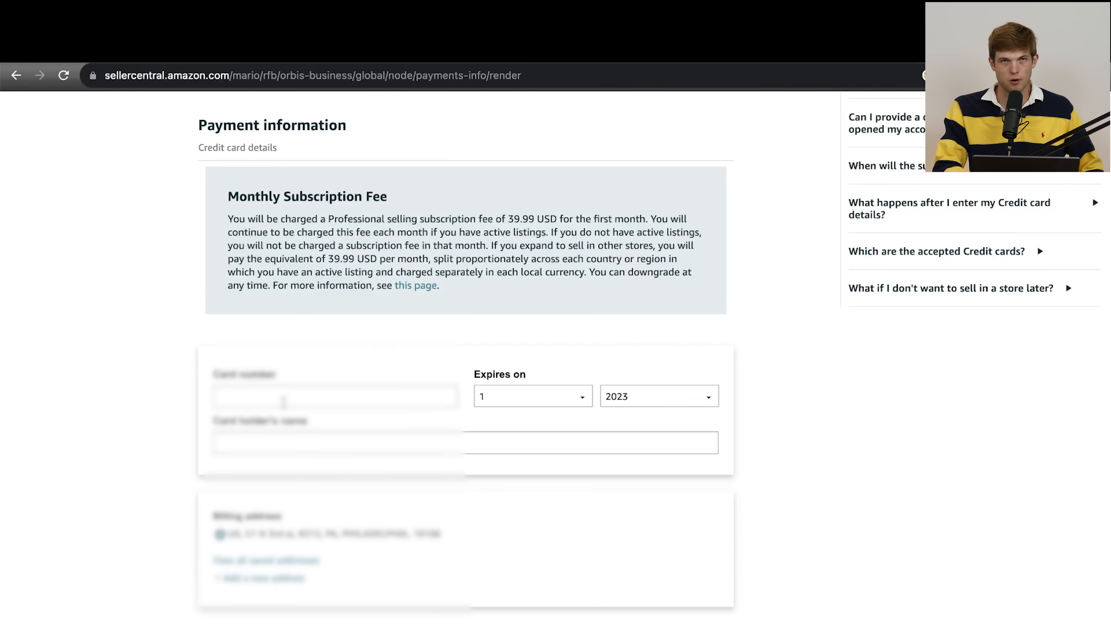
Step: Fill in the card number and remaining credit card details, and proceed to the store and product information
left_click(282, 398)
left_click(340, 350)
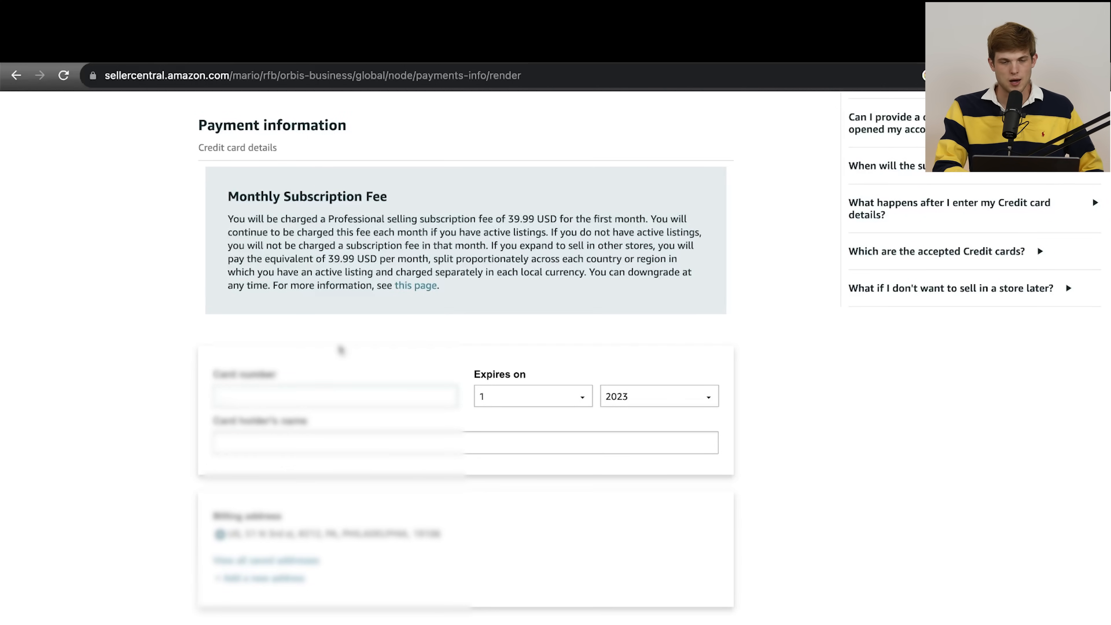
scroll(340, 350, "down", 2)
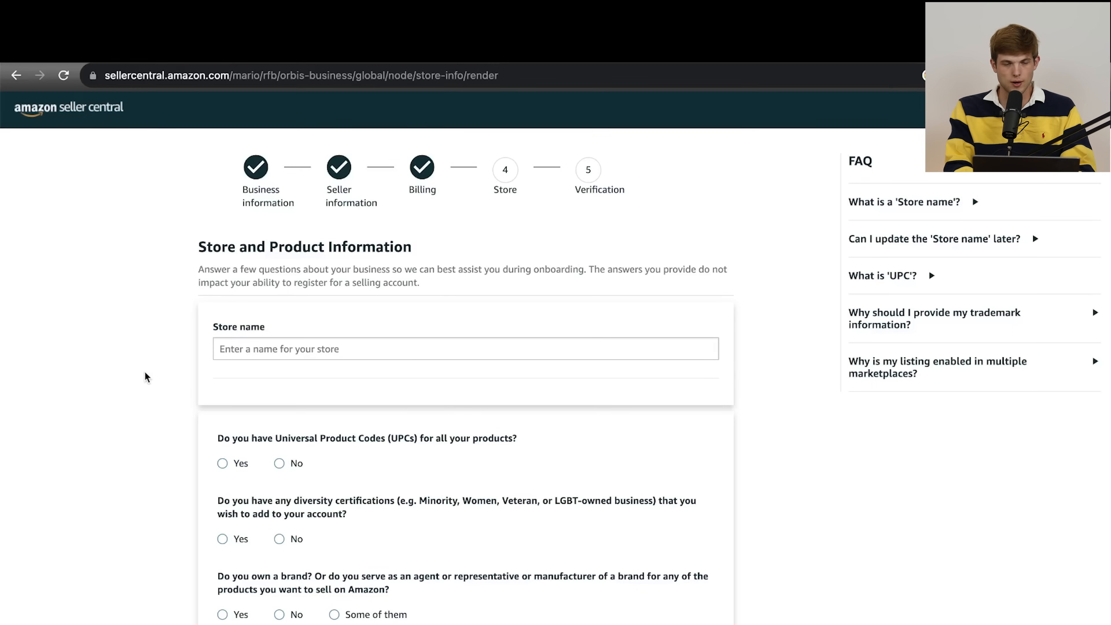
Step: Enter Santrel Media as the store name and check its availability
scroll(145, 370, "down", 2)
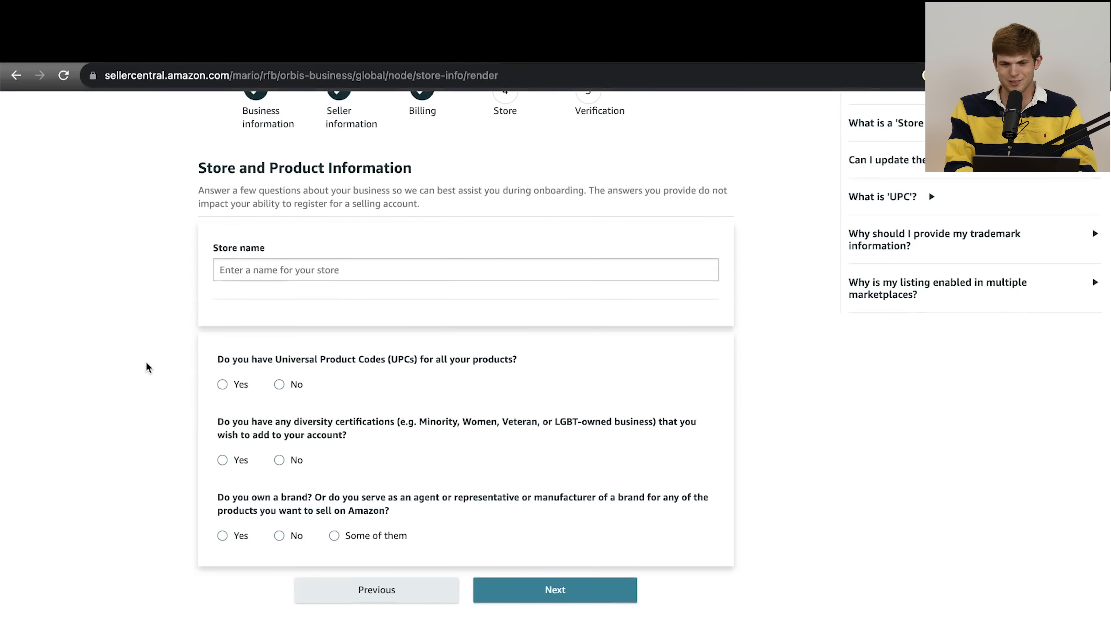
scroll(146, 361, "down", 1)
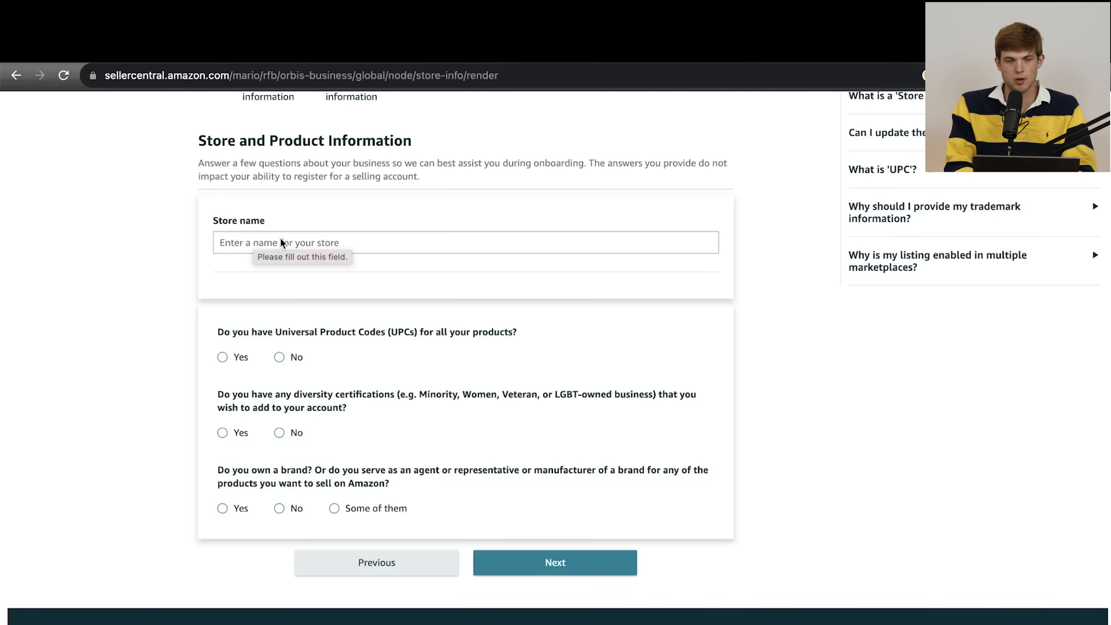
left_click(334, 244)
type("Santrel Media")
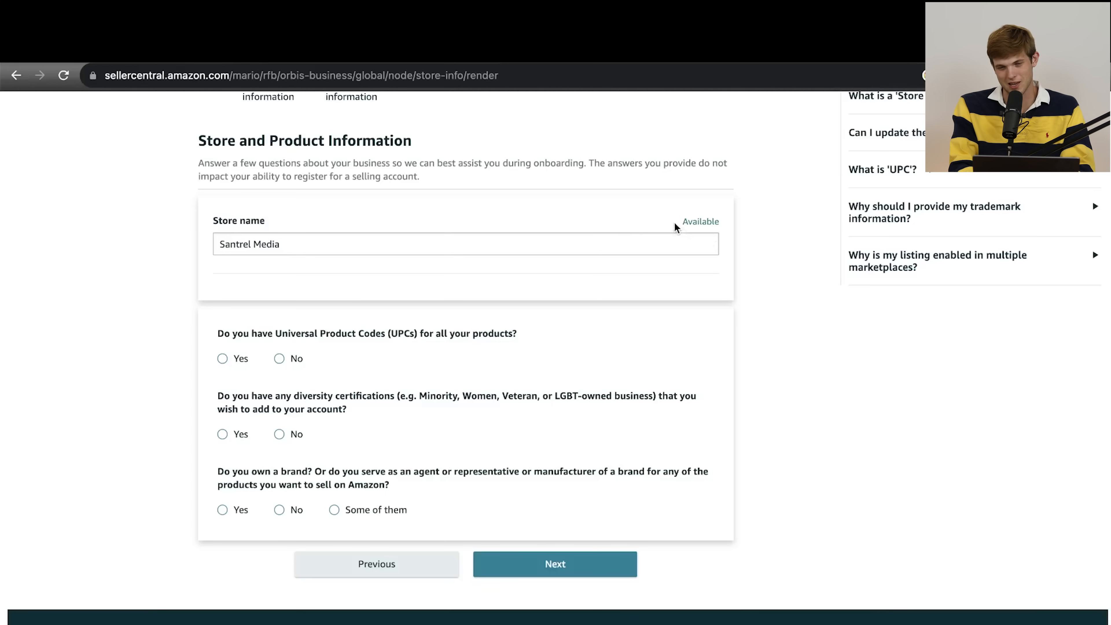
Step: Try "cooking store" as the store name to check whether it is available
left_click(451, 252)
key("super+a")
key("BackSpace")
type("cookimg")
key("BackSpace")
key("BackSpace")
type("ing store")
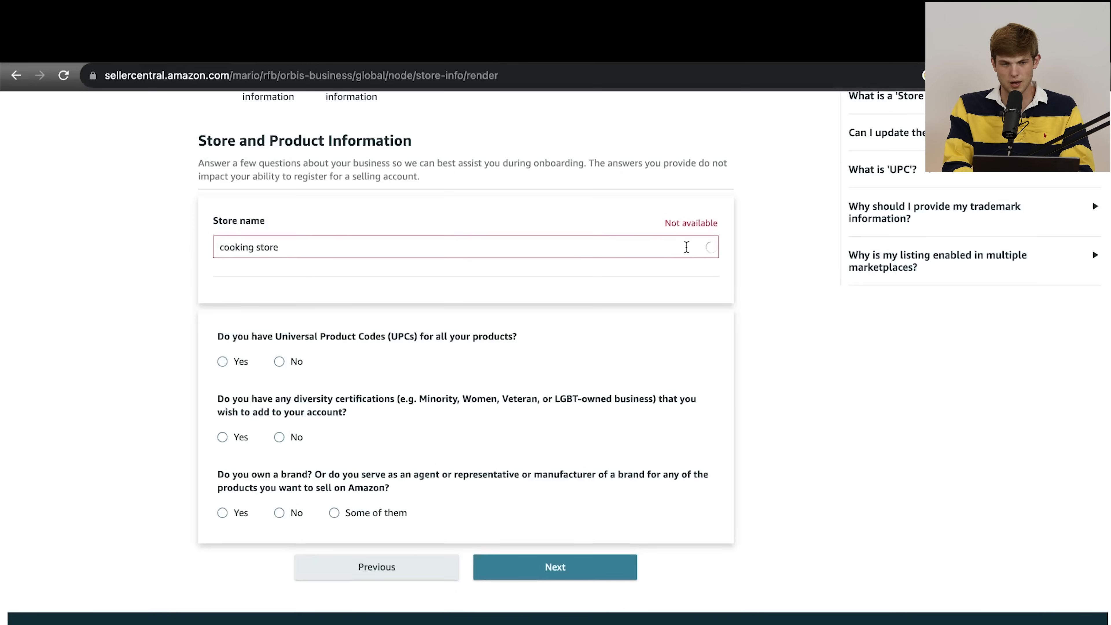
Step: Change the store name back to Santrel Media
left_click_drag(454, 247, 217, 240)
key("BackSpace")
type("Santr")
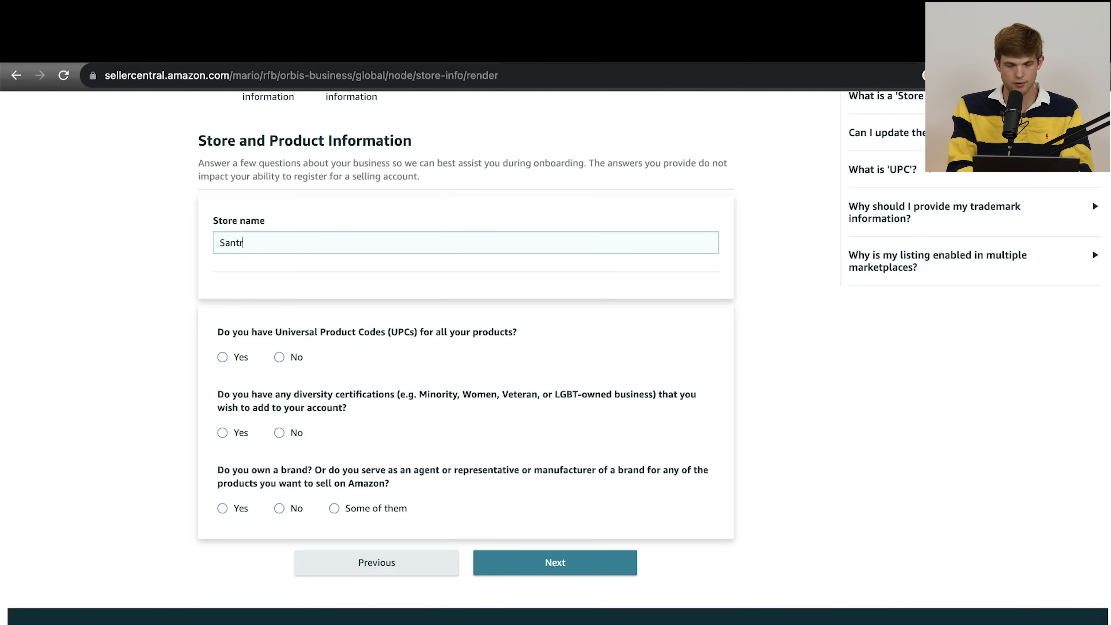
type("el Media")
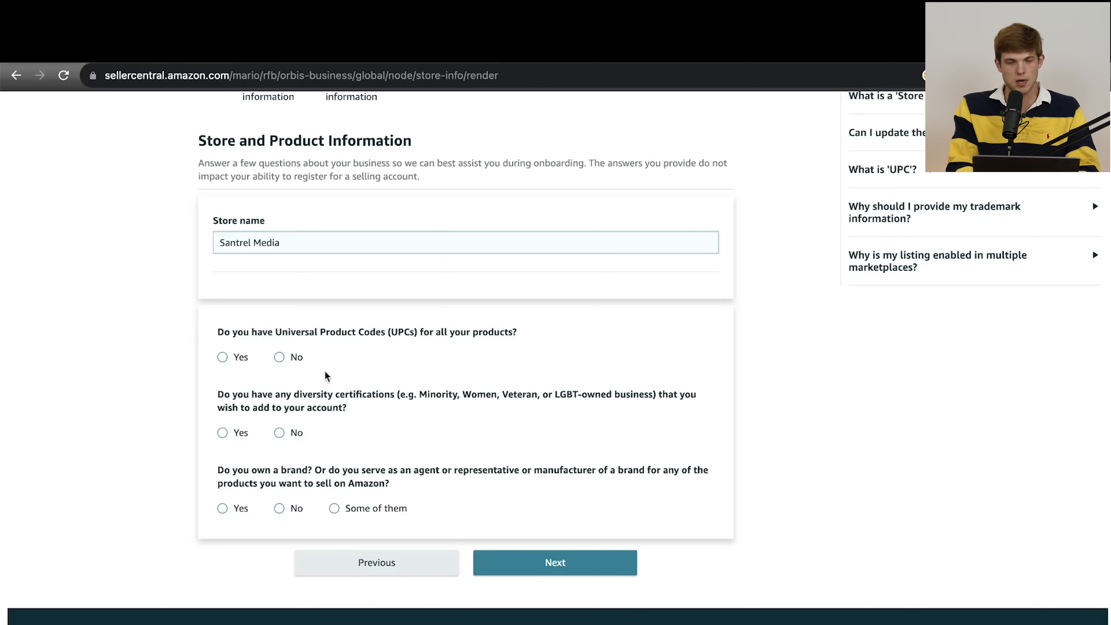
Step: Open the gs1.org website in the browser and reject all optional cookies
scroll(207, 359, "down", 1)
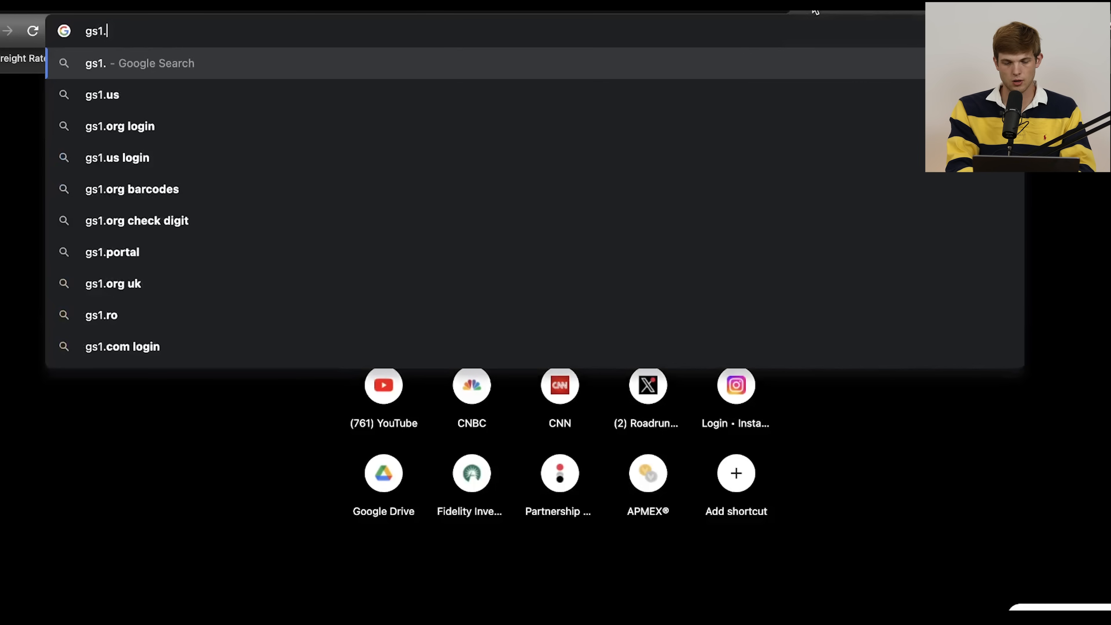
type(".org")
key("Return")
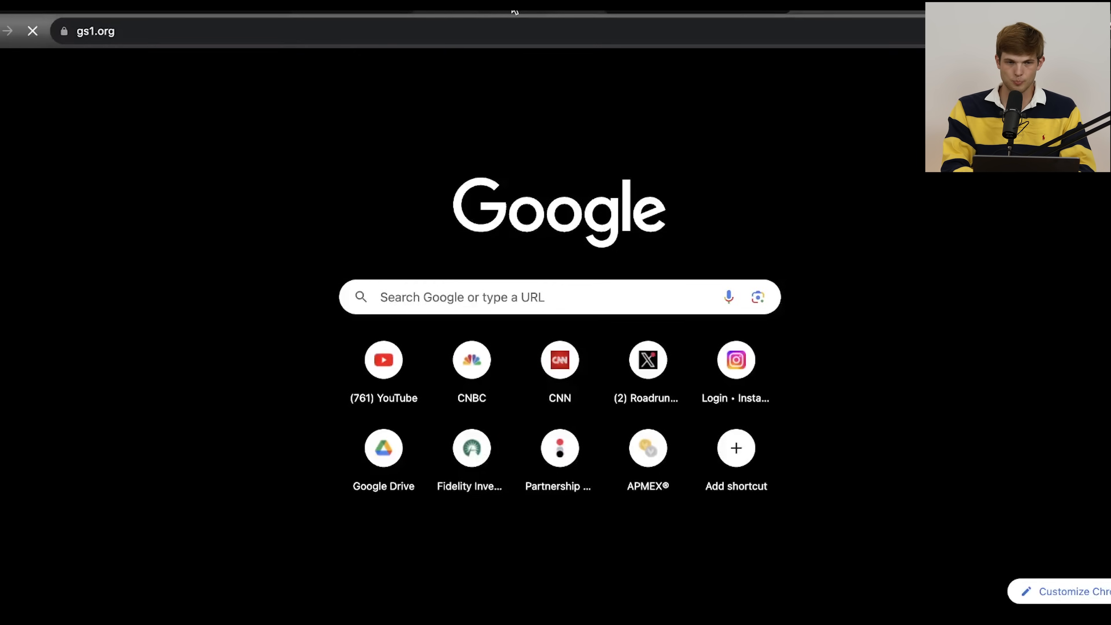
scroll(353, 341, "down", 3)
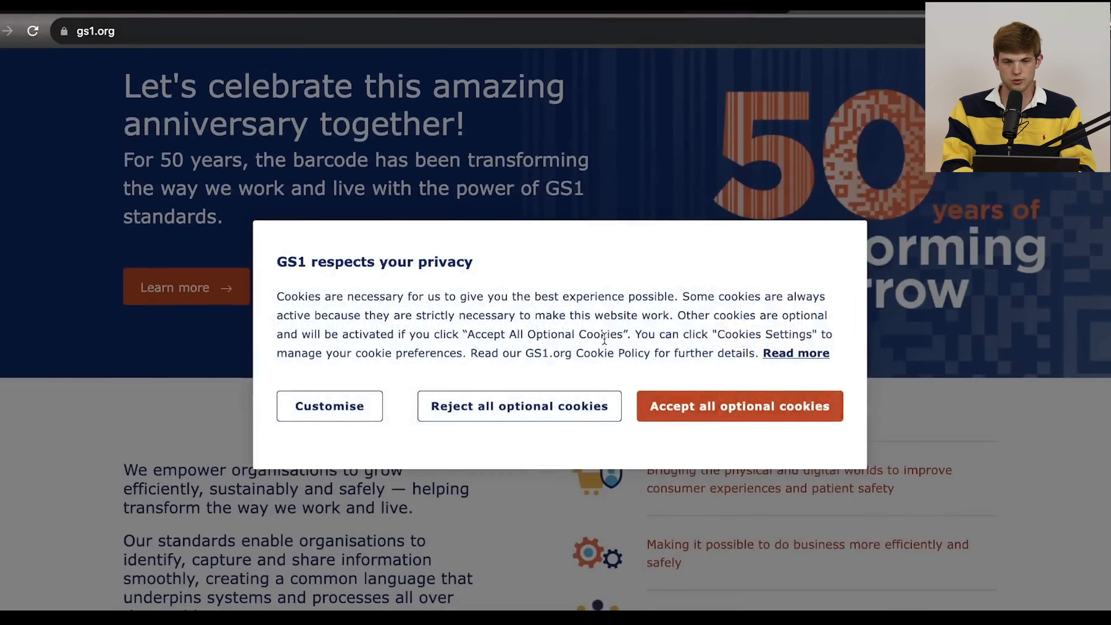
left_click(484, 407)
Step: Look through the GS1 home page for the barcode offer and open the page for getting a barcode/GTIN
scroll(699, 421, "down", 15)
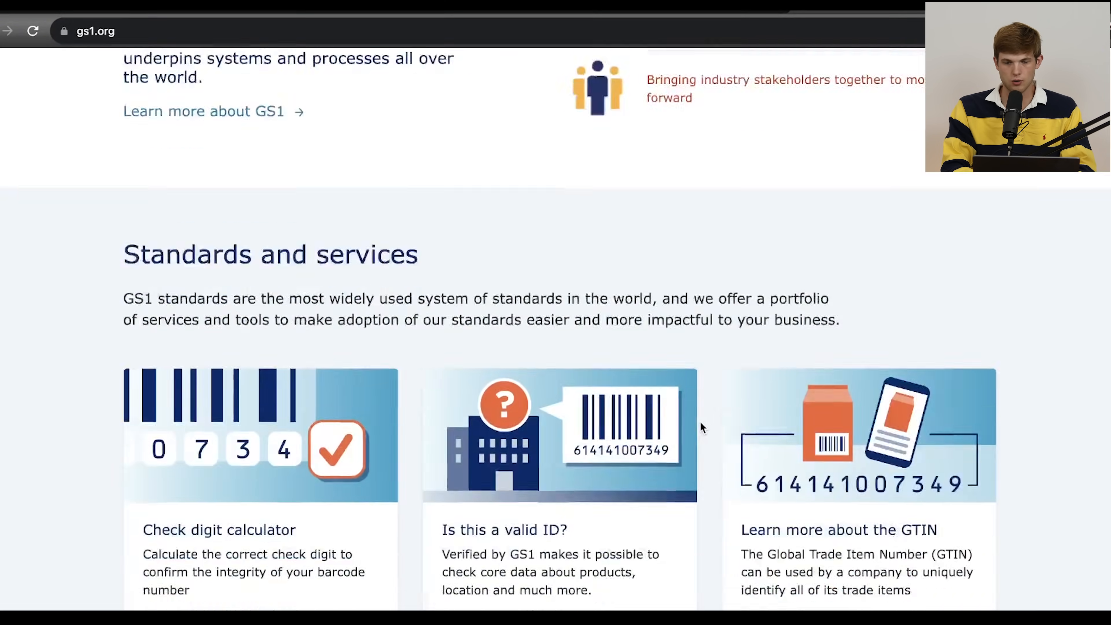
scroll(631, 385, "up", 2)
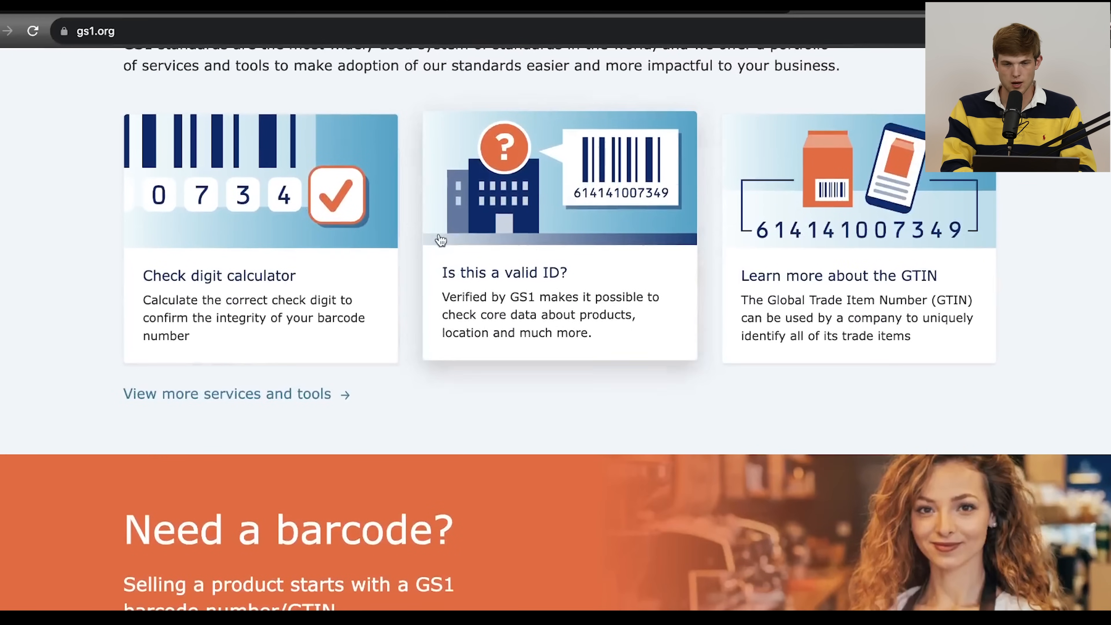
scroll(590, 338, "down", 8)
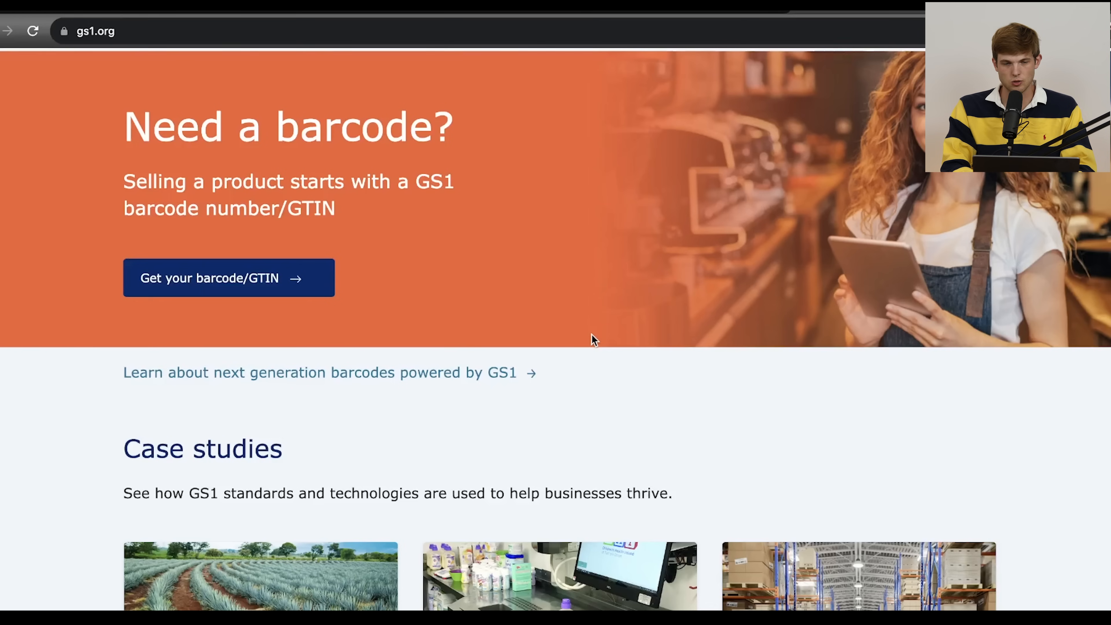
left_click(234, 285)
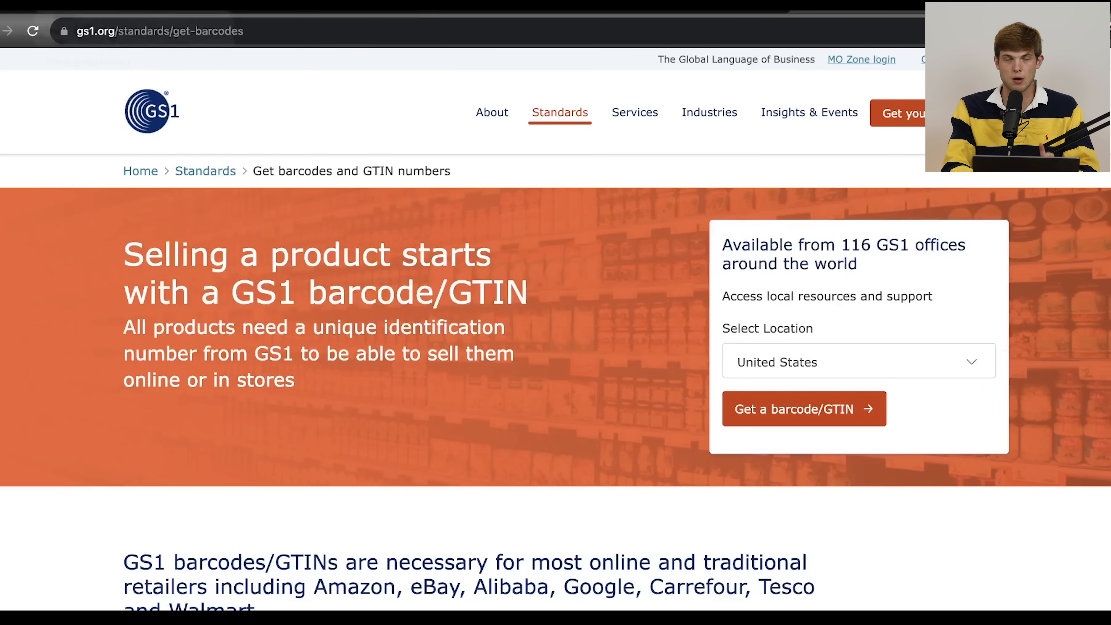
Step: Return to Amazon Seller Central and answer Yes to having Universal Product Codes (UPCs) for all products
left_click(280, 9)
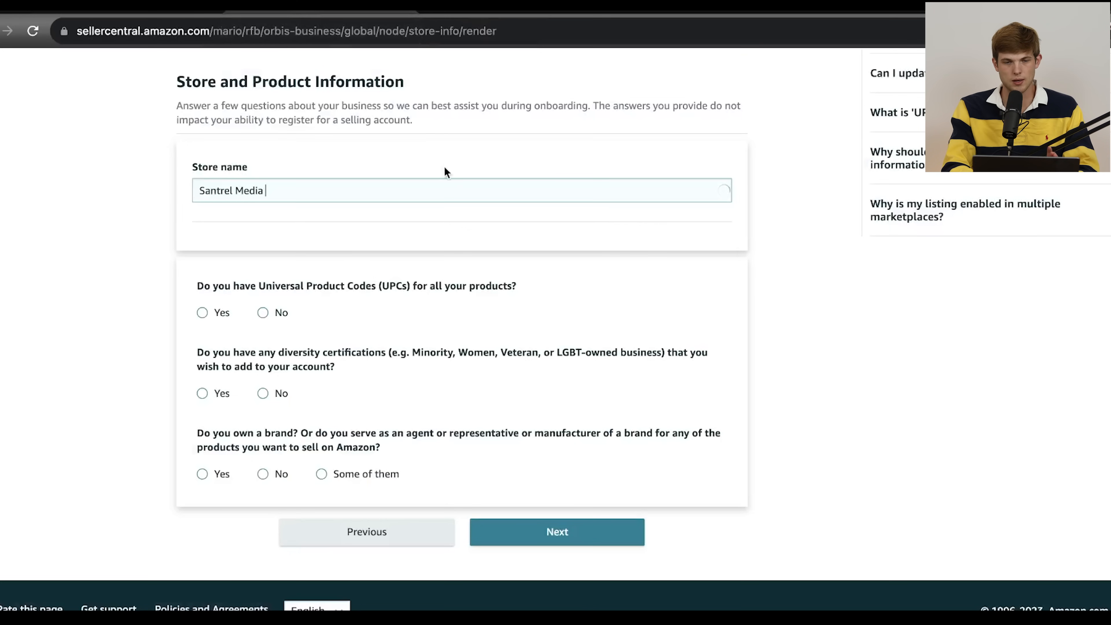
left_click(202, 313)
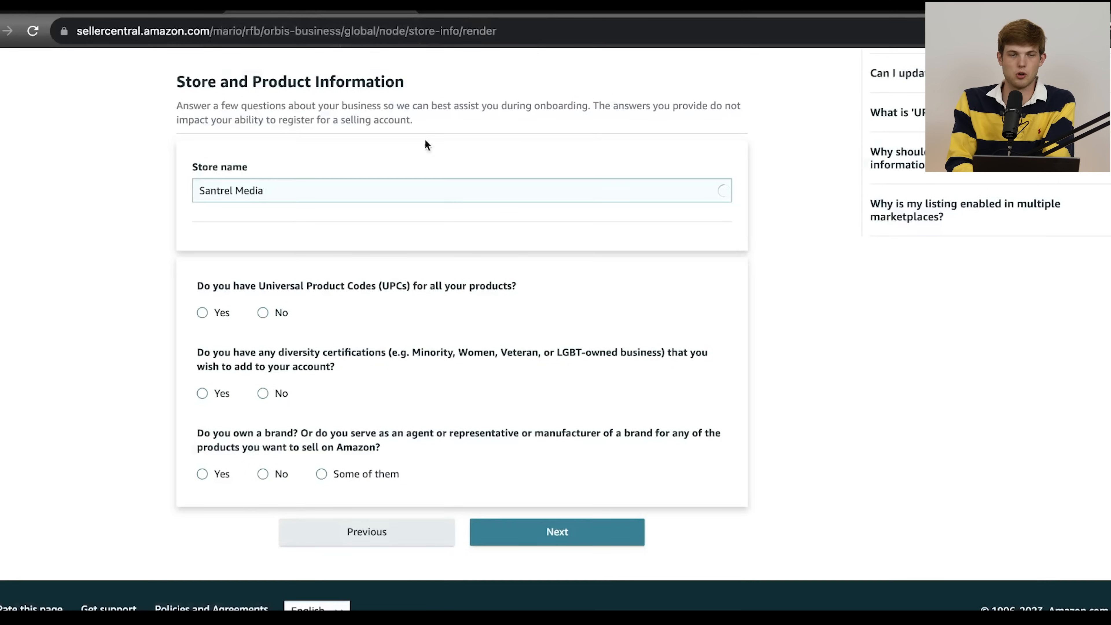
left_click(203, 314)
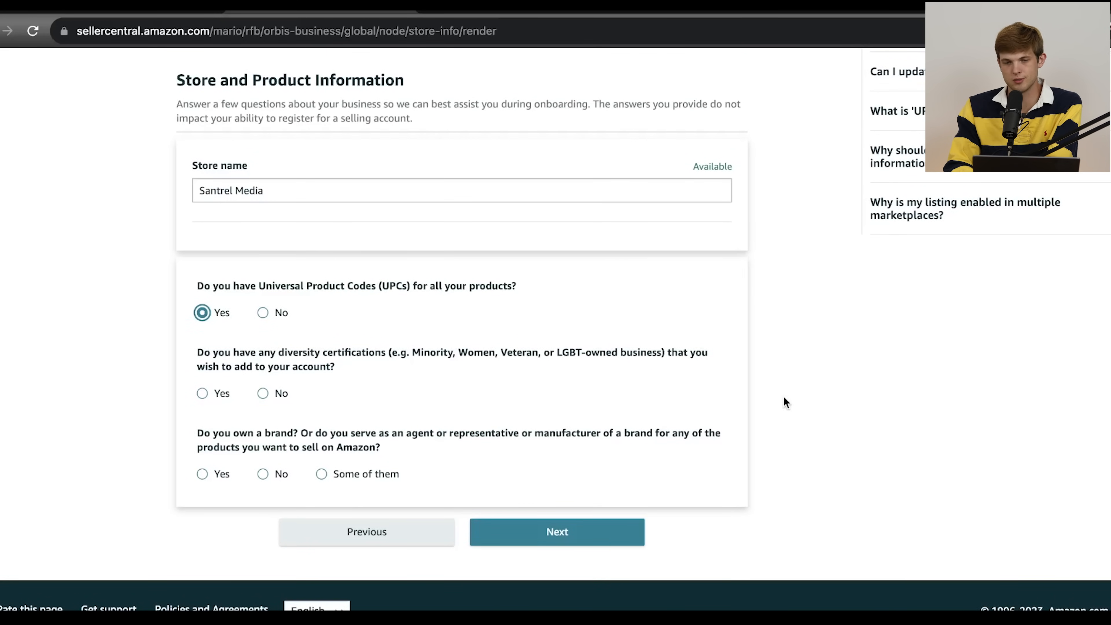
Step: Answer the remaining store questions: No to diversity certifications, Yes to owning a brand, and No to an active registered trademark
left_click(262, 395)
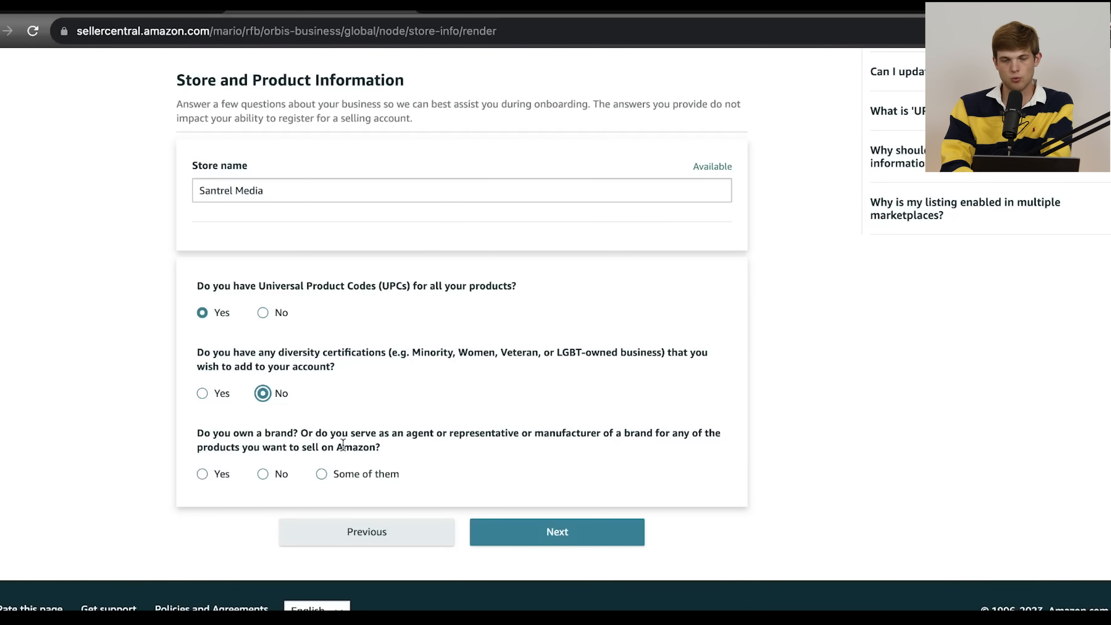
left_click_drag(446, 434, 516, 449)
left_click_drag(404, 432, 513, 434)
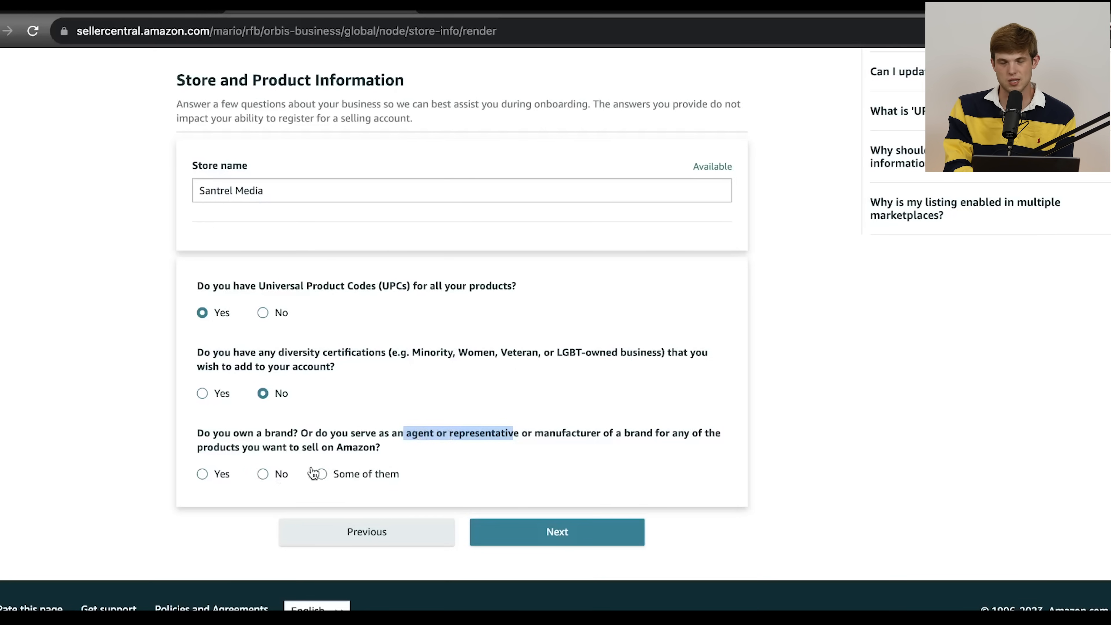
left_click(202, 475)
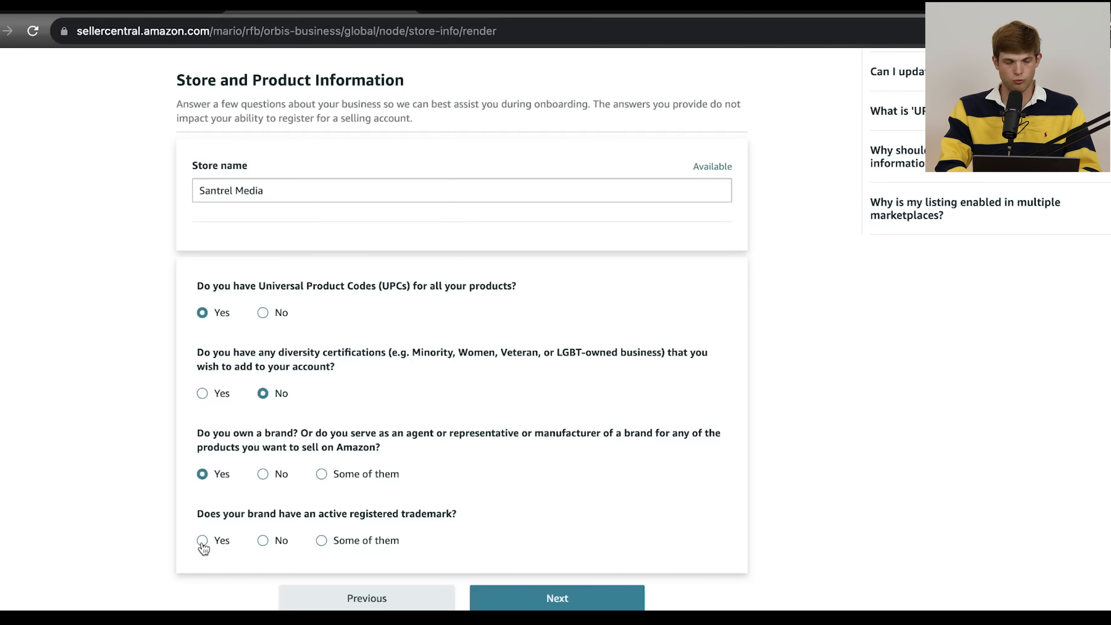
left_click(263, 542)
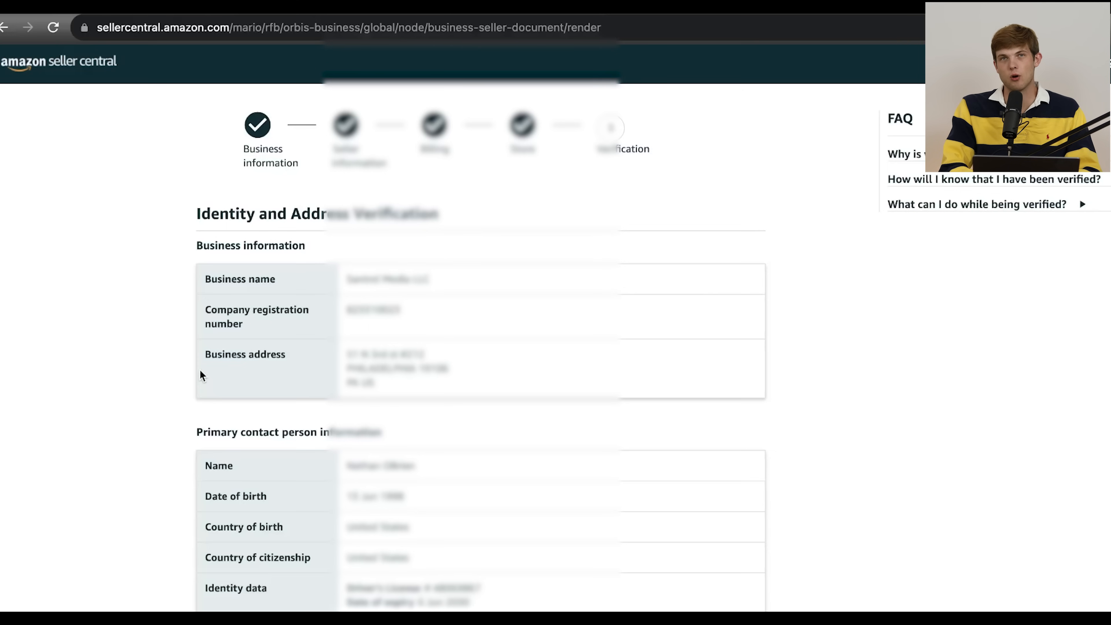
Step: Provide the driving license images and a credit card statement as proof of address, and submit the verification documents
scroll(200, 369, "down", 10)
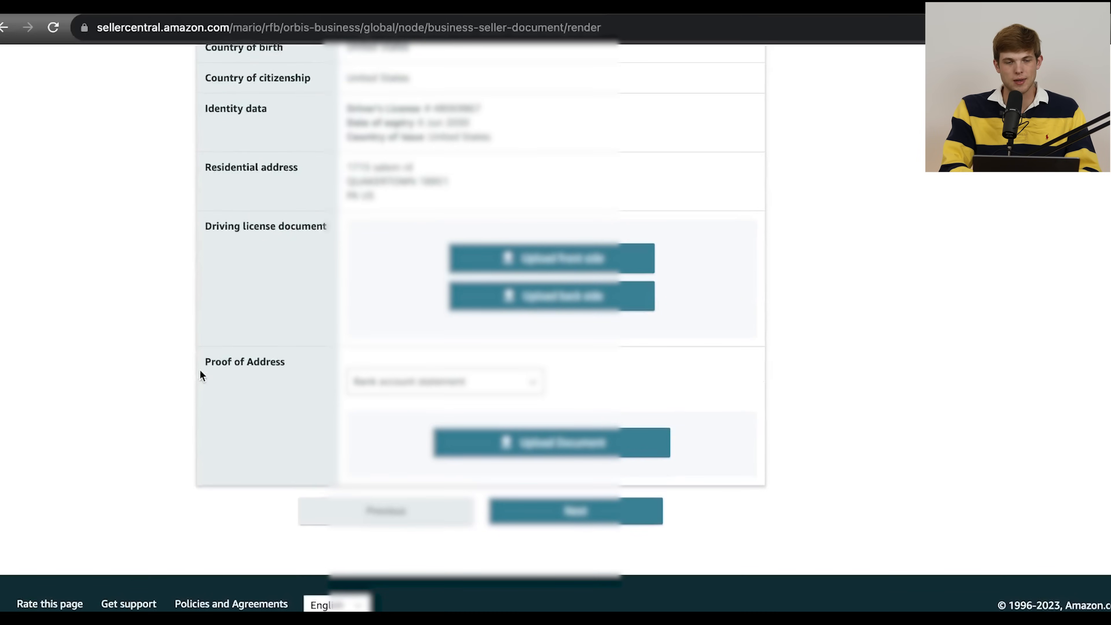
left_click(526, 386)
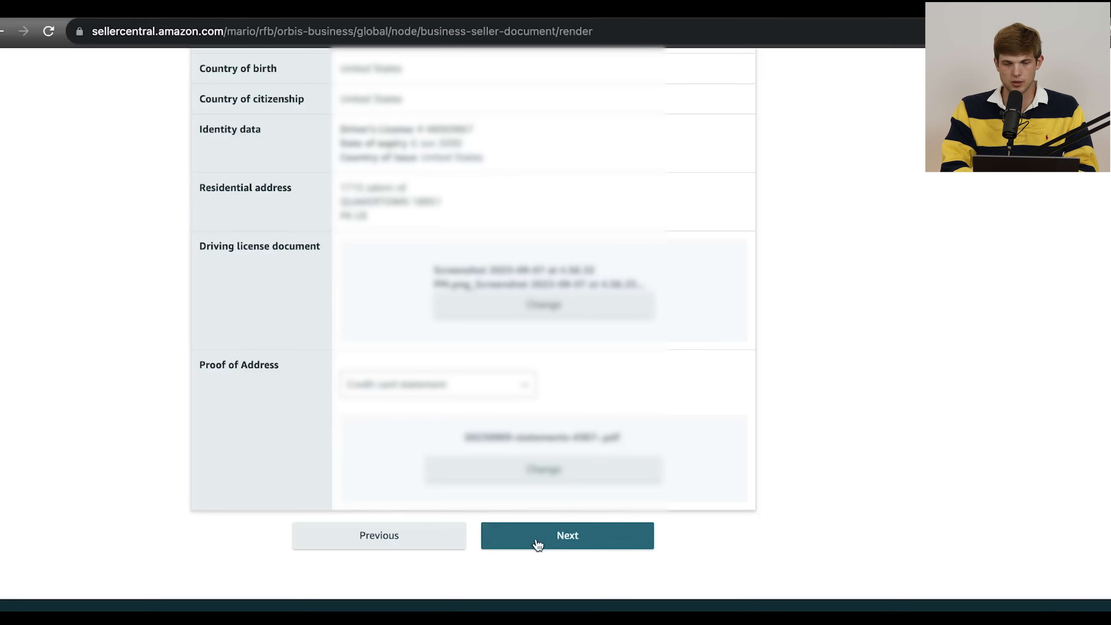
left_click(537, 545)
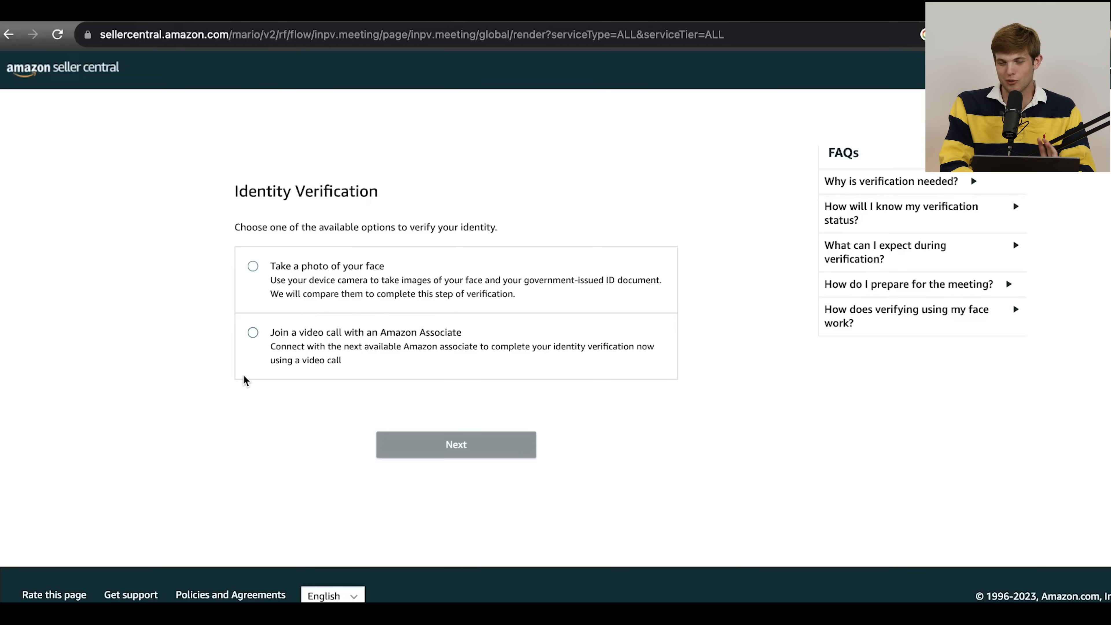
Step: Choose to verify identity by taking a photo of your face, consent to facial data use, and start the identity check
left_click(254, 267)
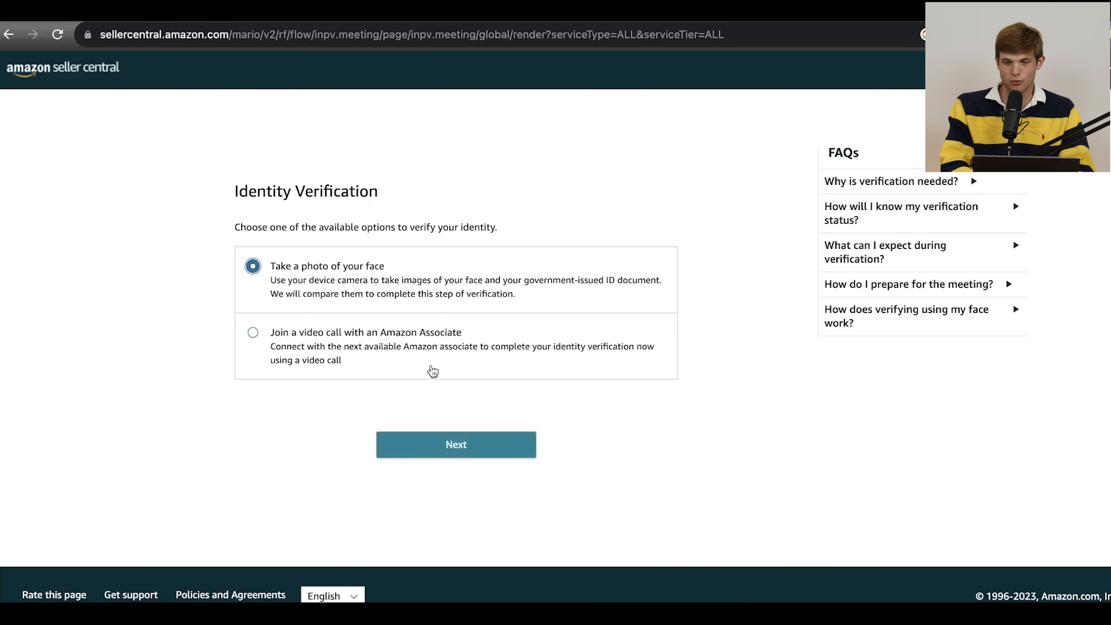
left_click(455, 446)
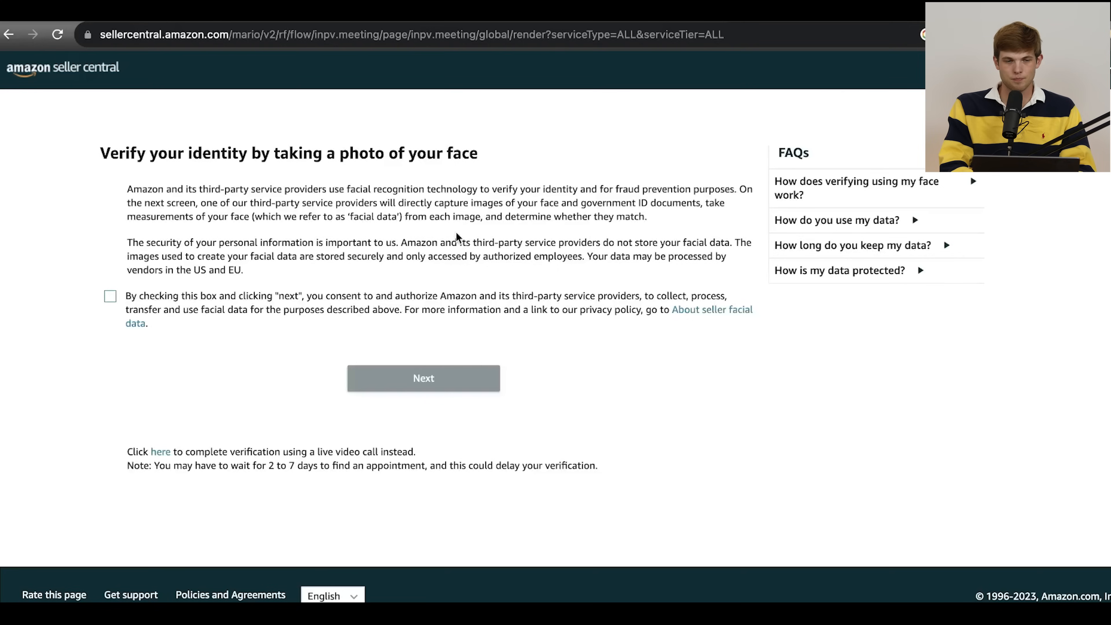
left_click(110, 296)
left_click(488, 385)
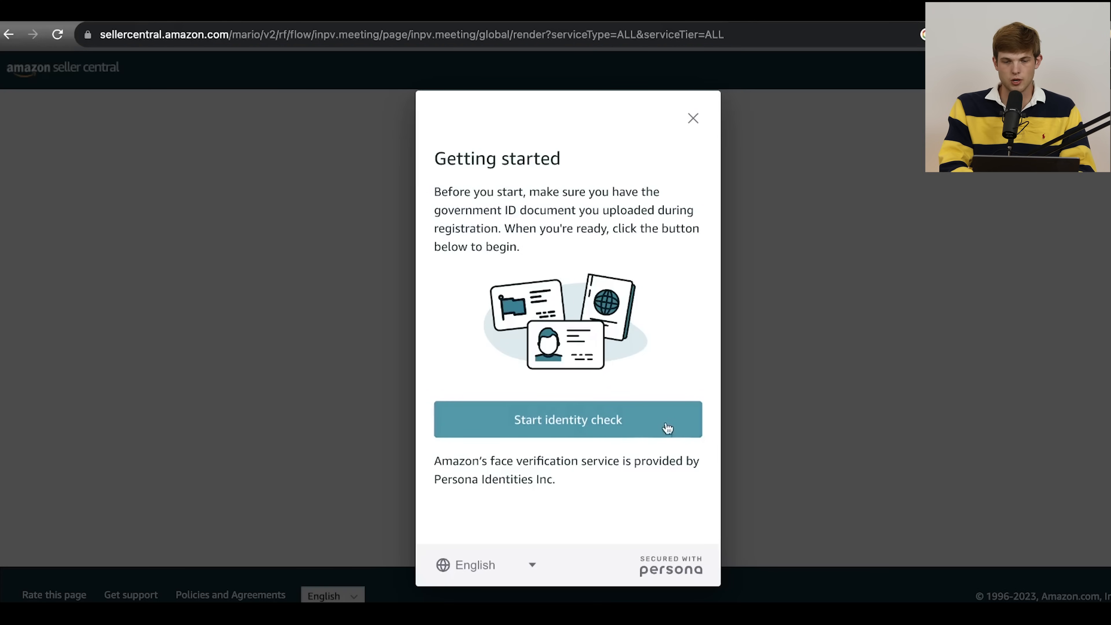
left_click(635, 425)
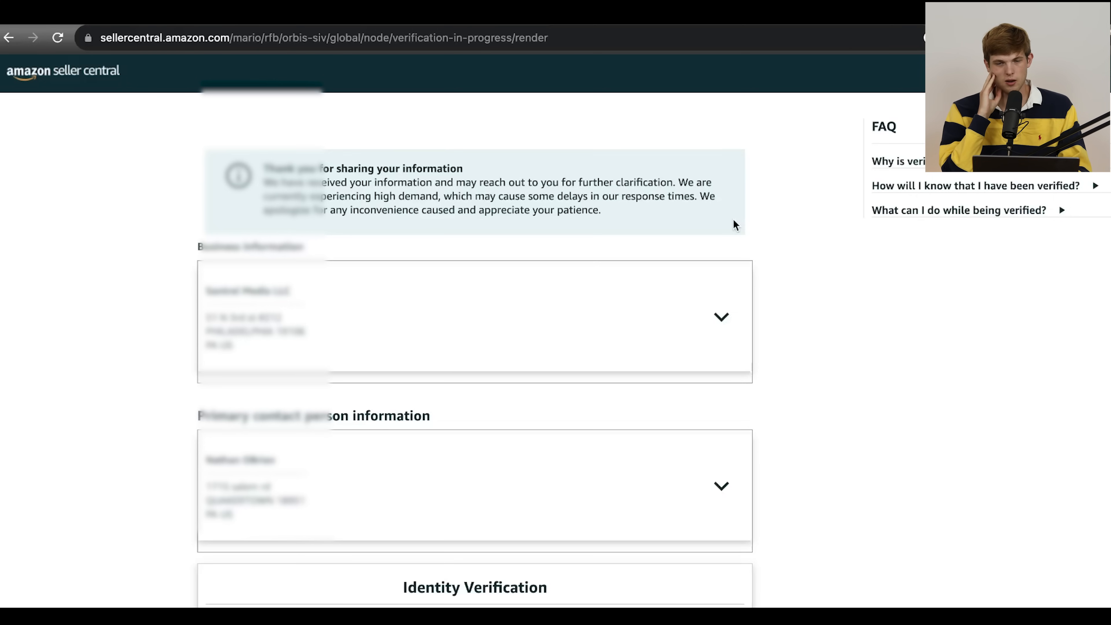
Step: Review the submitted business, primary contact and identity verification sections on the verification status page
scroll(733, 223, "down", 3)
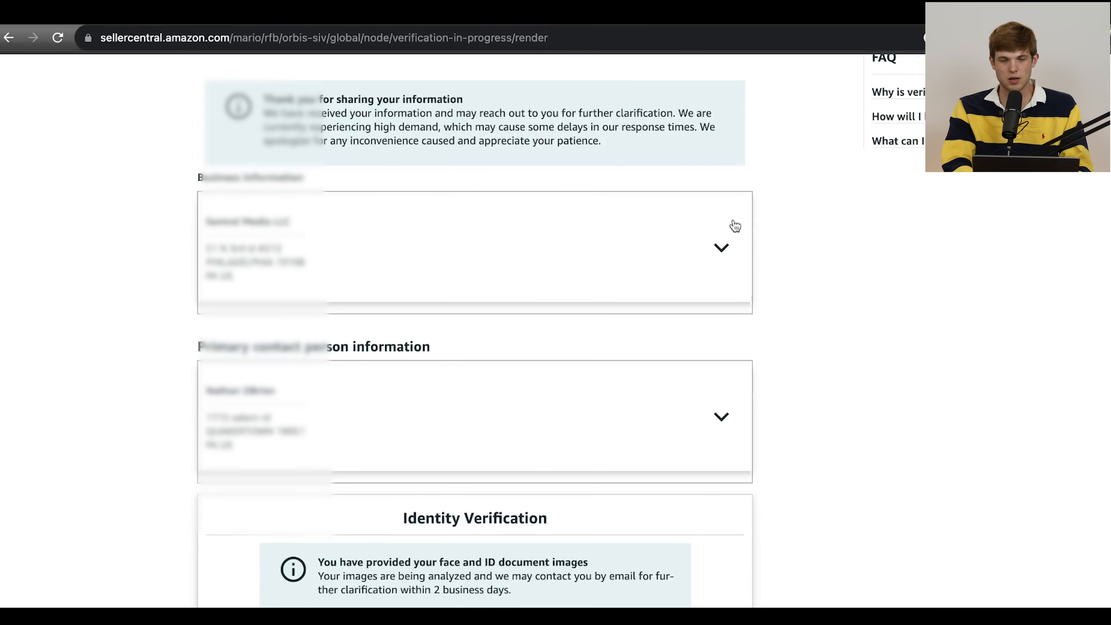
scroll(734, 223, "down", 5)
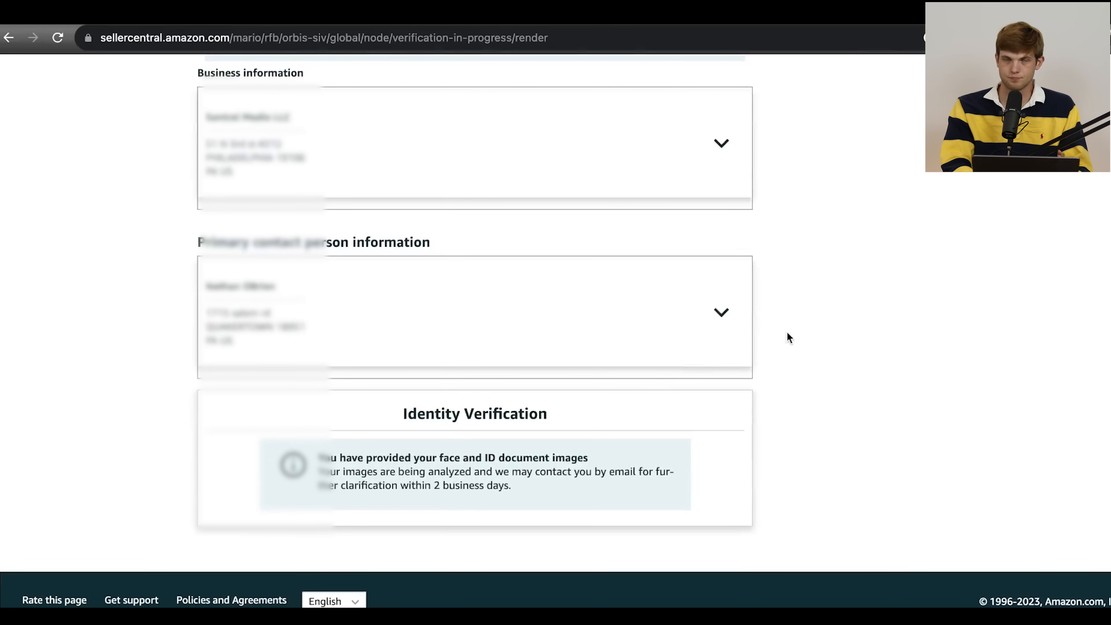
scroll(789, 337, "up", 8)
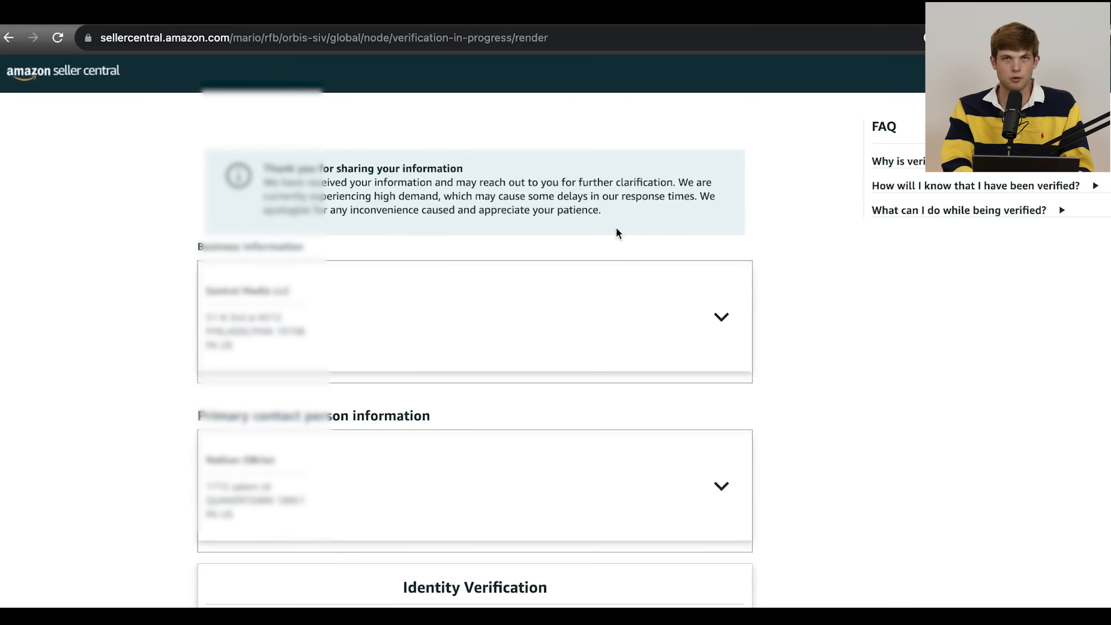